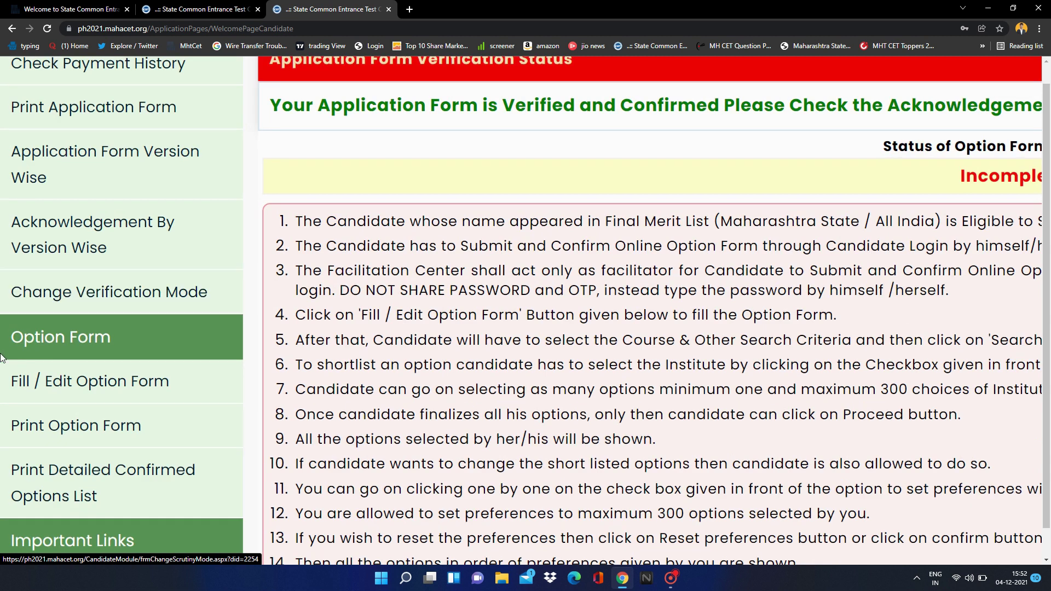
Read the option form status and the CAP Round-I option form instructions on the candidate welcome page
scroll(22, 340, "down", 1)
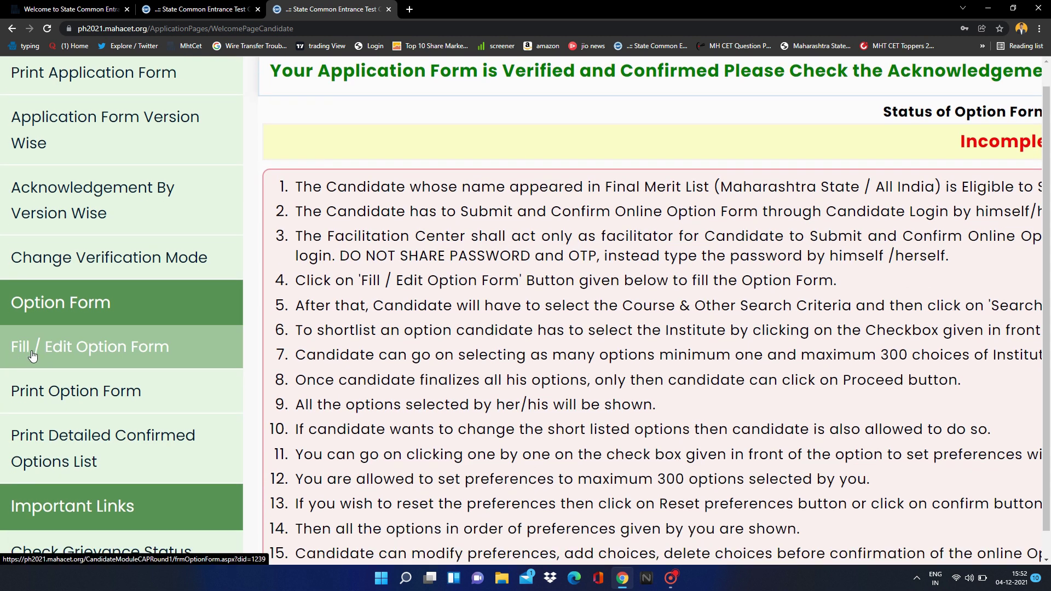
scroll(32, 356, "down", 1)
key("ctrl+minus")
key("ctrl+minus")
key("ctrl+minus")
key("ctrl+minus")
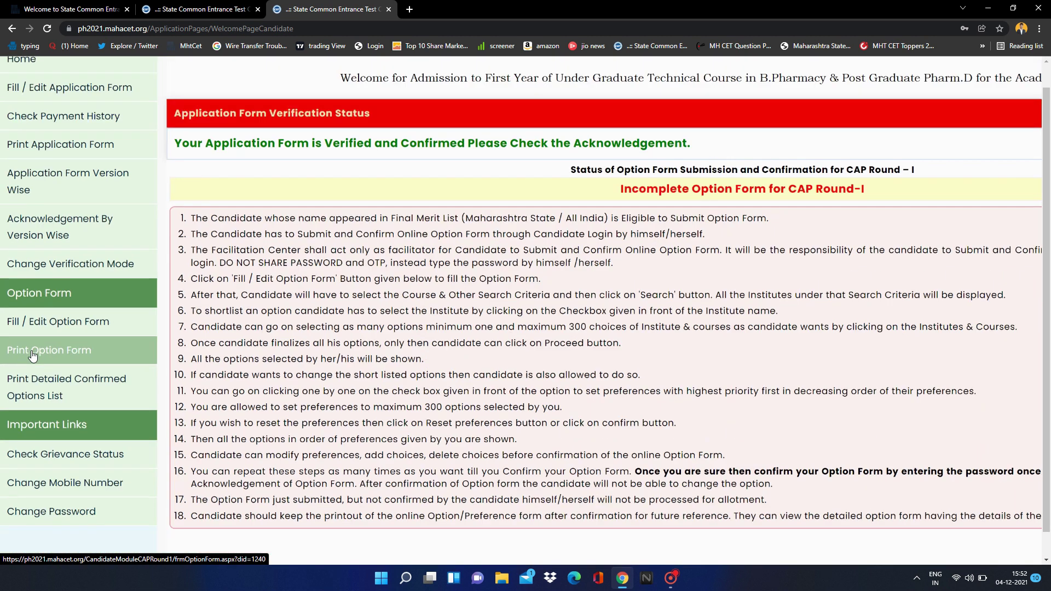
key("ctrl+plus")
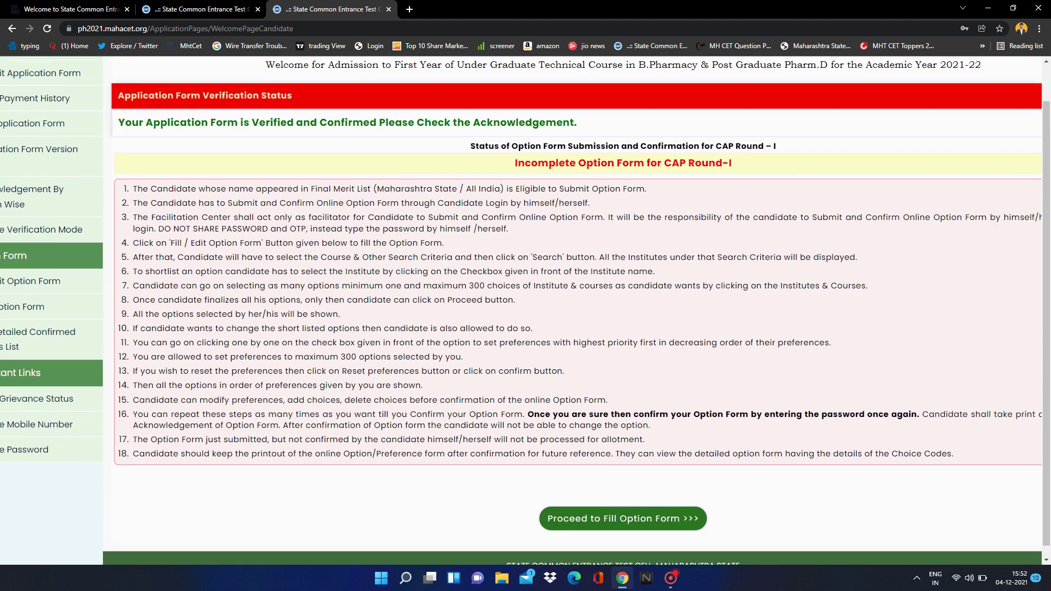
key("ctrl+minus")
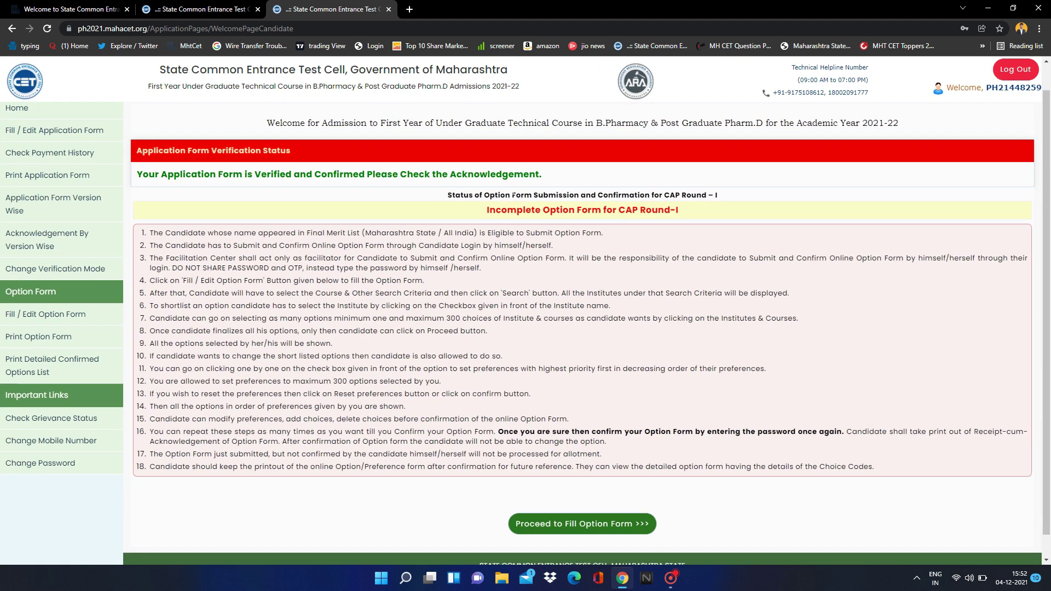
key("ctrl+plus")
key("ctrl+plus")
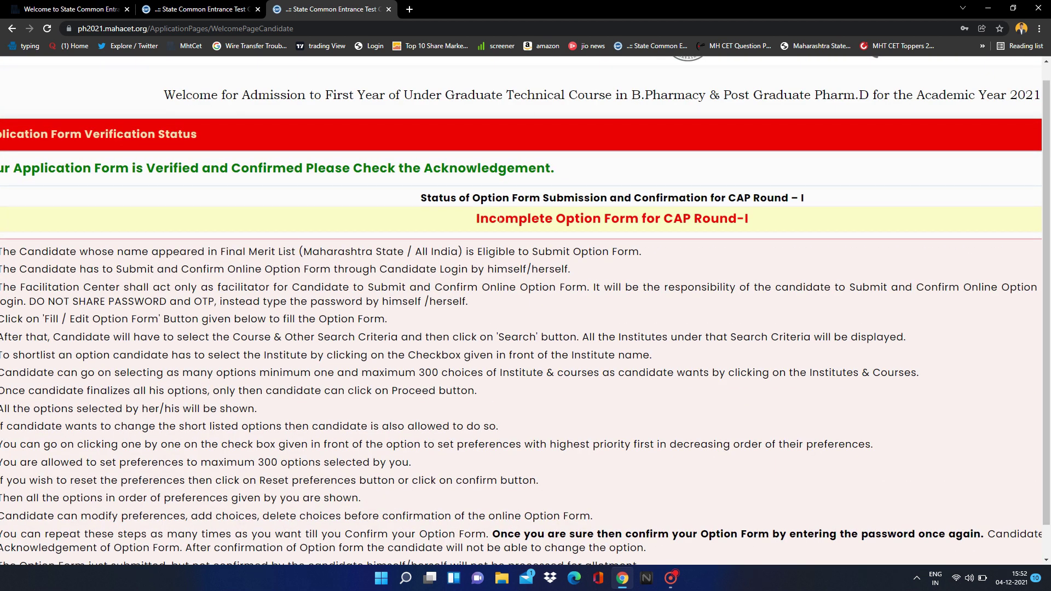
scroll(500, 219, "down", 1)
scroll(499, 219, "down", 1)
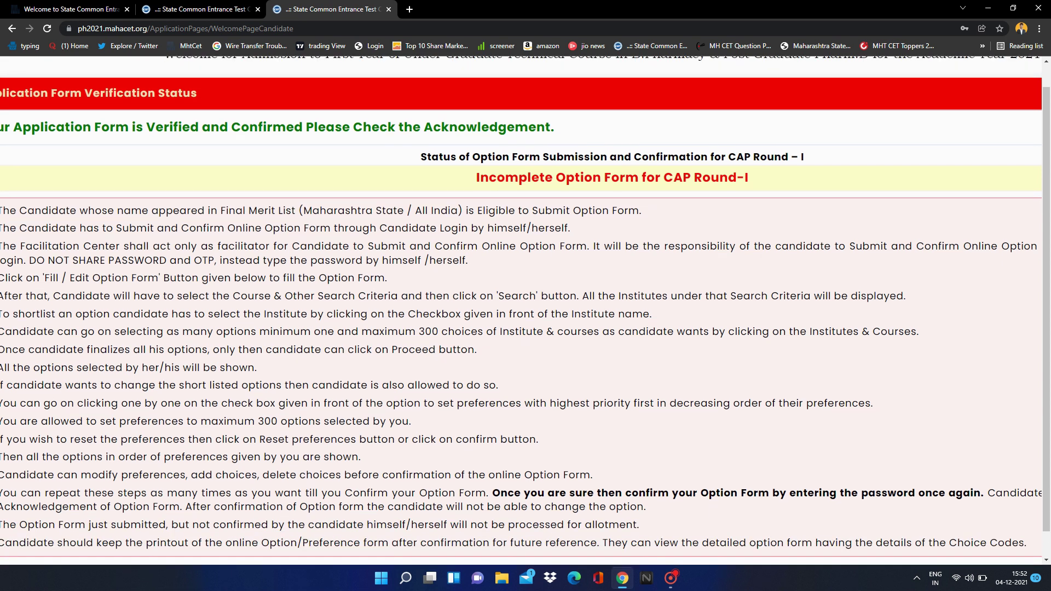
scroll(500, 220, "down", 1)
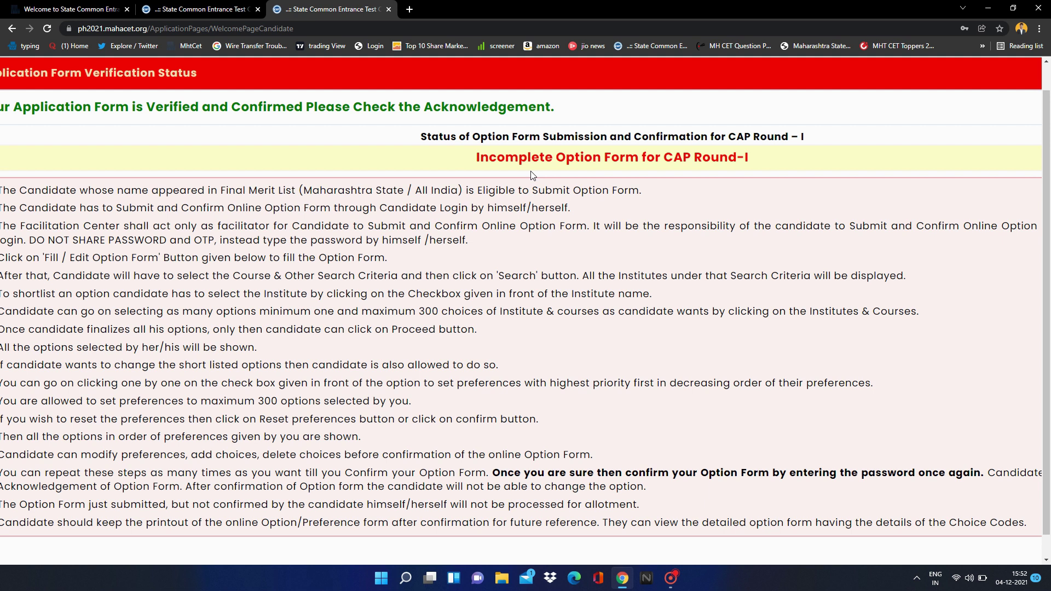
Proceed from the CAP Round-I instructions to filling in the option form
key("ctrl+minus")
key("ctrl+minus")
scroll(531, 175, "down", 2)
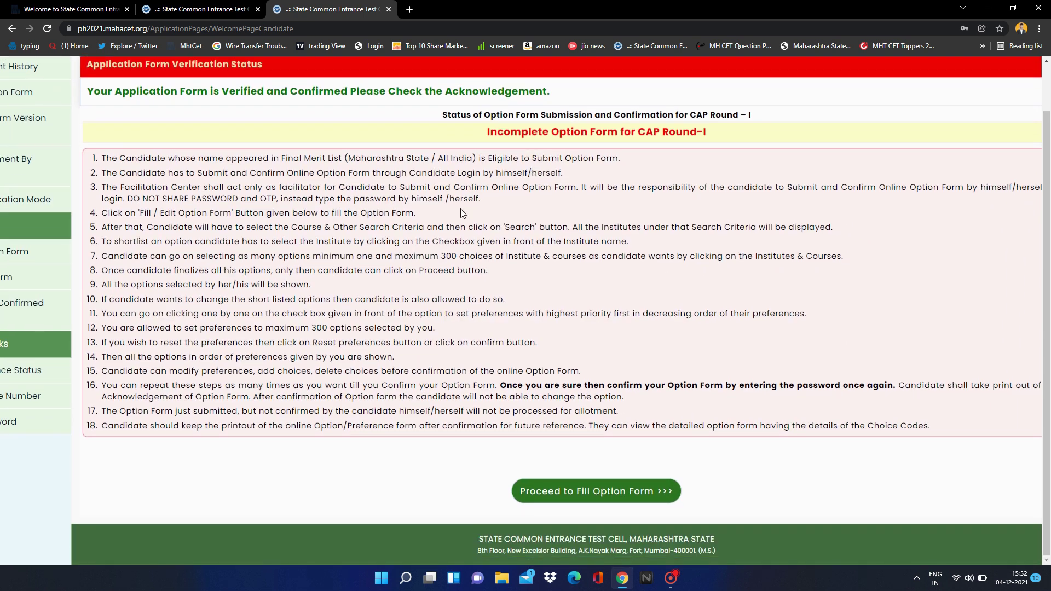
left_click_drag(430, 256, 464, 256)
left_click(571, 495)
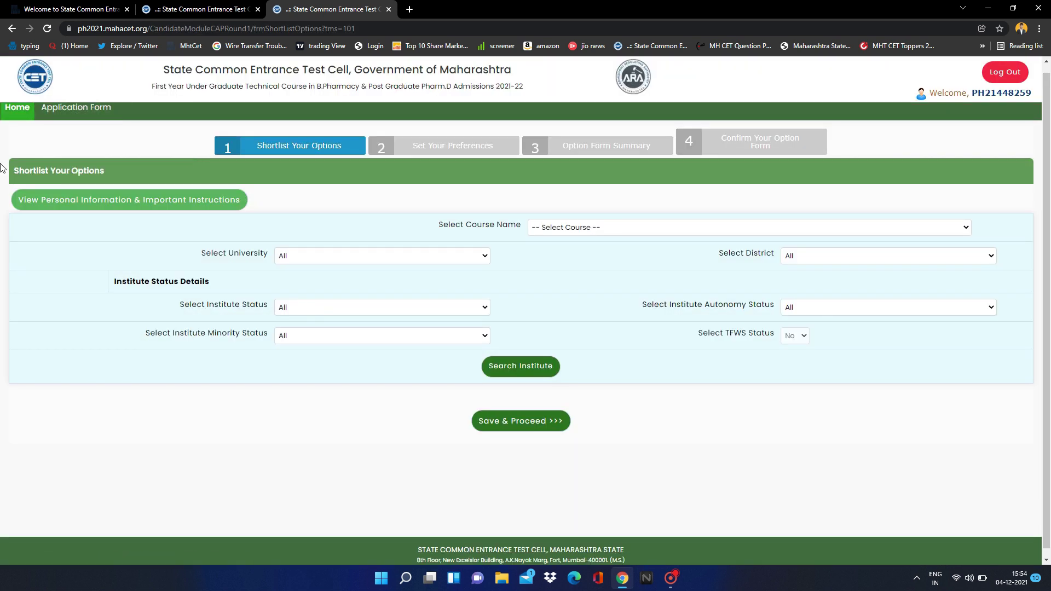
Examine the Shortlist Your Options form, including the entry for viewing personal information and important instructions
key("ctrl+plus")
key("ctrl+plus")
key("ctrl+plus")
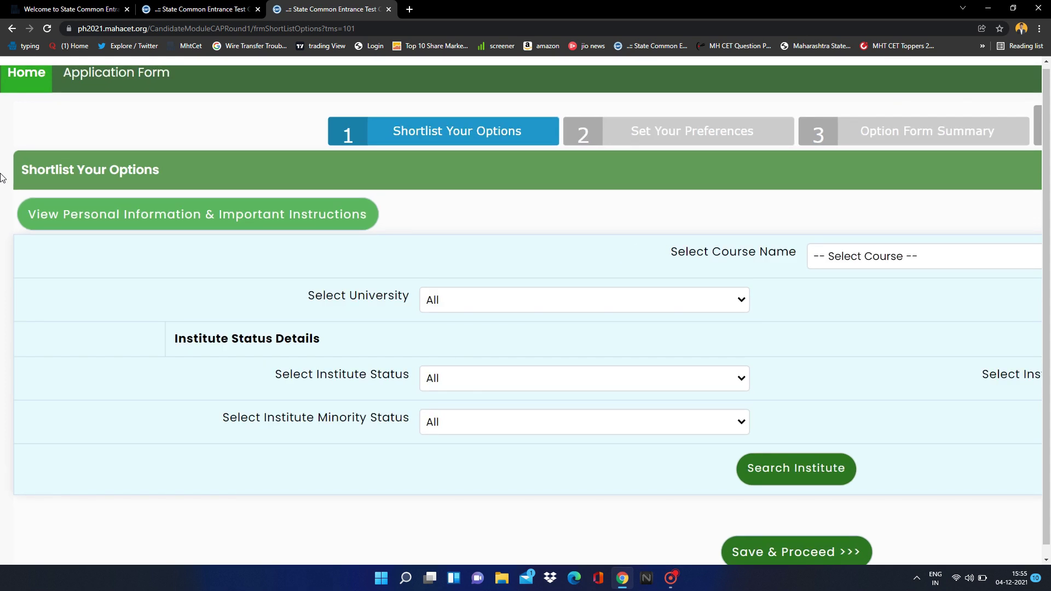
key("ctrl+plus")
key("ctrl+plus")
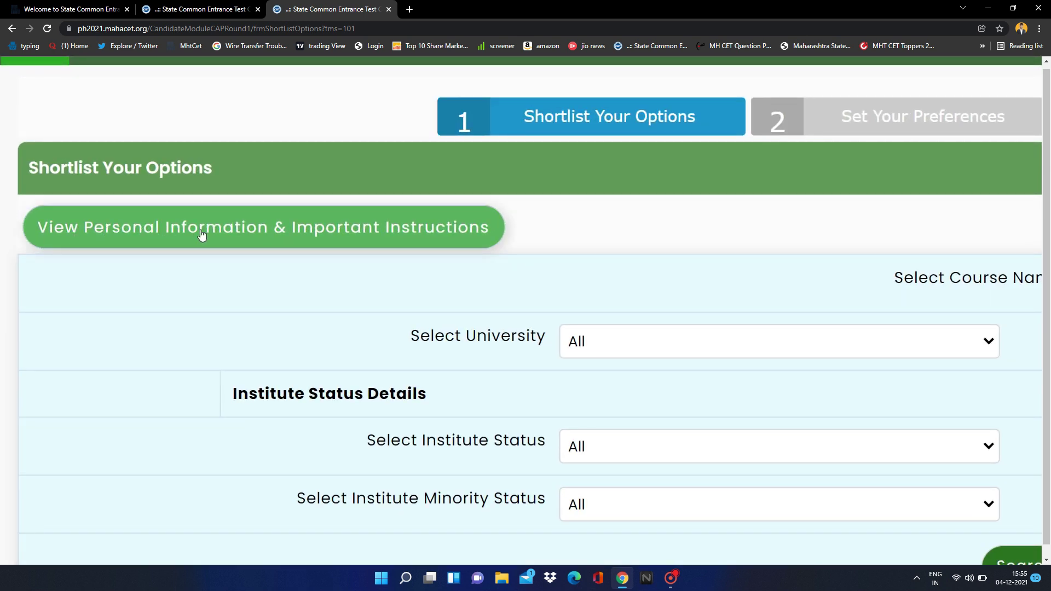
scroll(243, 231, "down", 1)
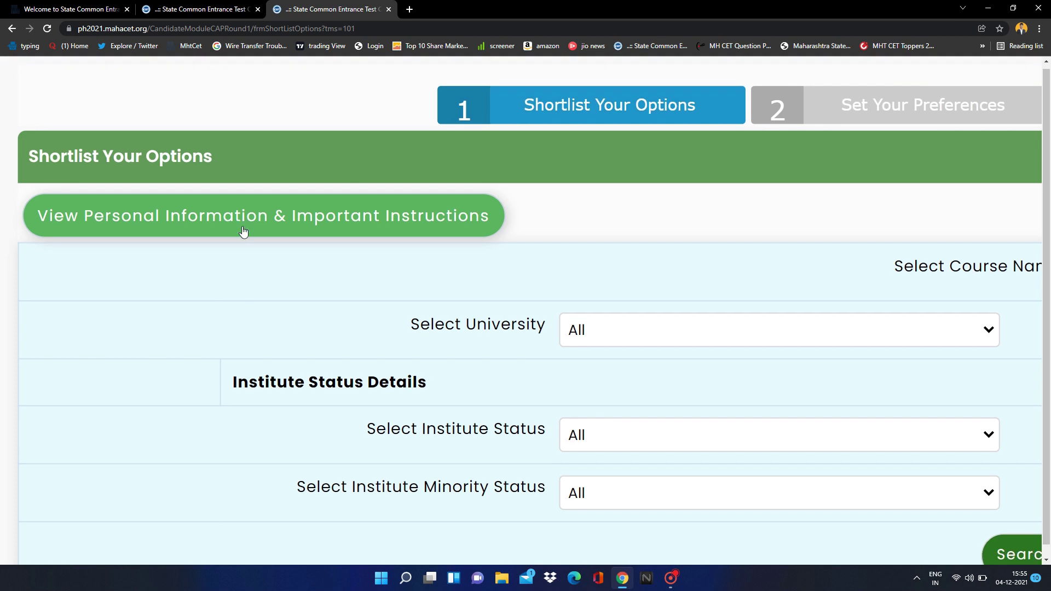
key("ctrl+0")
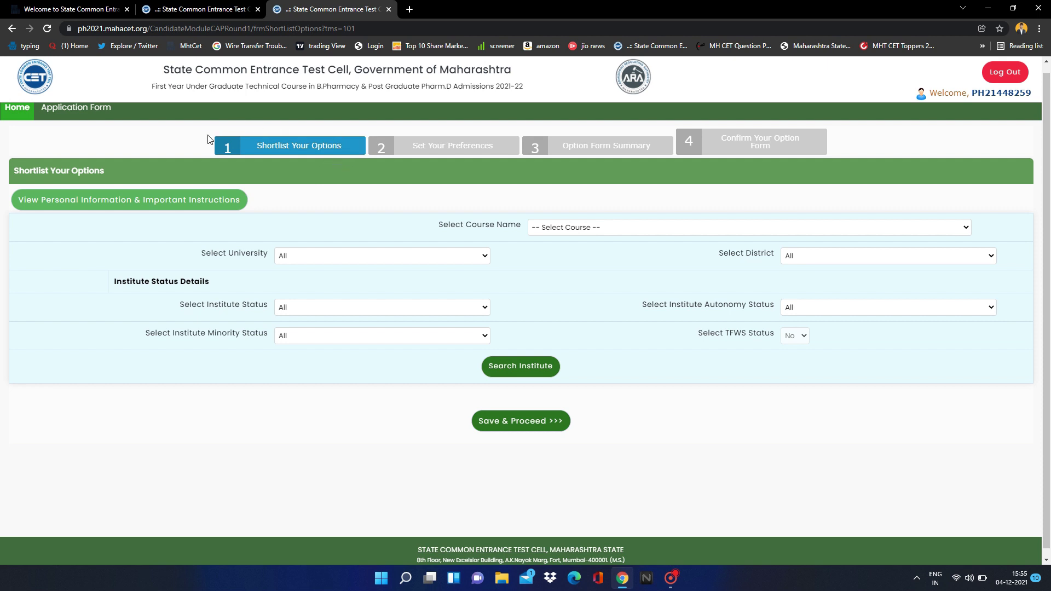
Examine the four option form stages, from Shortlist Your Options through to Confirm Your Option Form
scroll(262, 113, "up", 5, "ctrl")
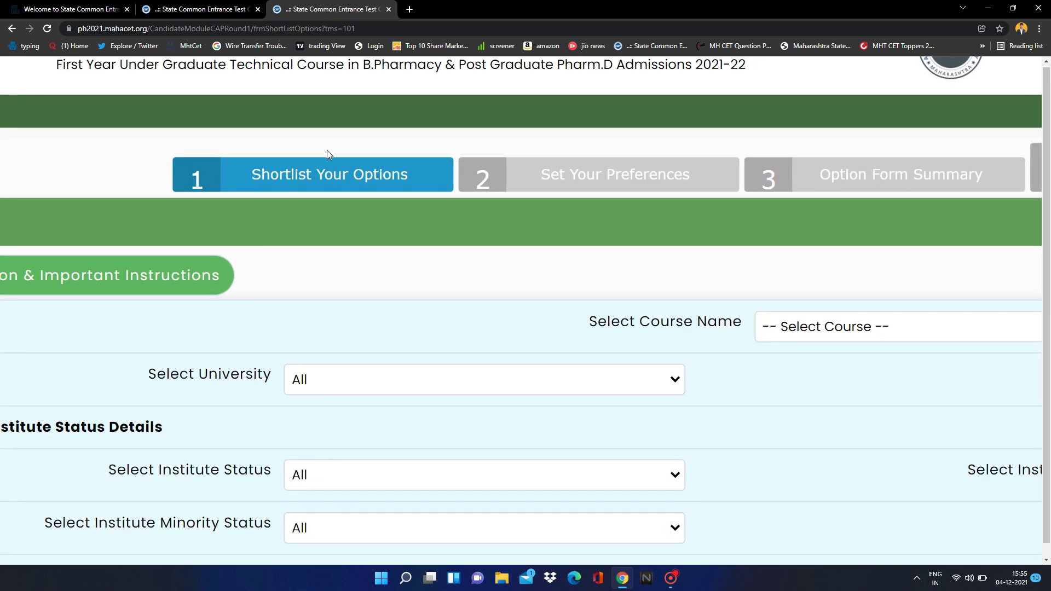
scroll(327, 150, "down", 1)
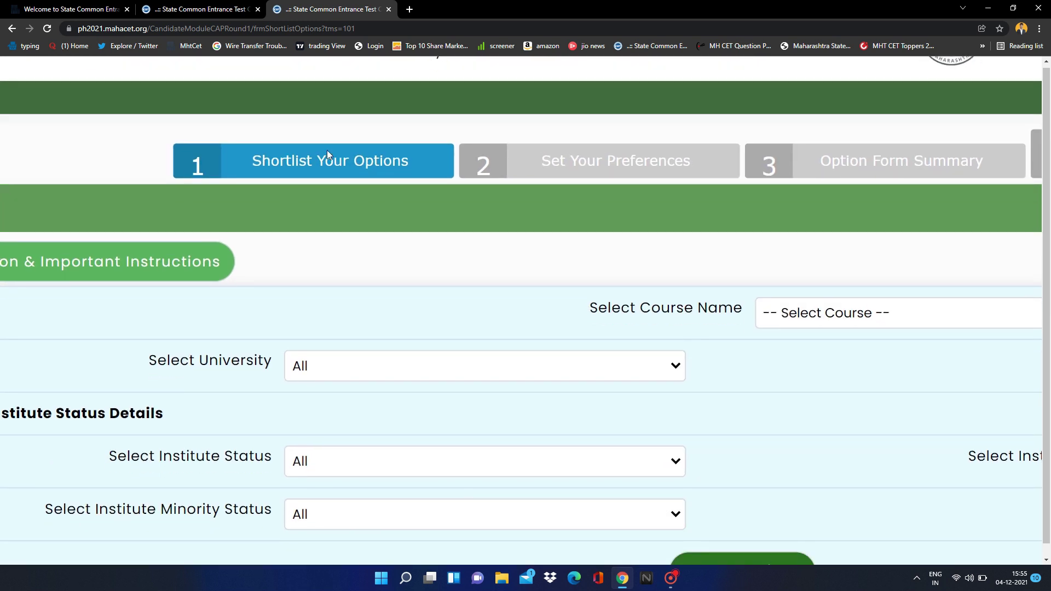
scroll(382, 137, "right", 5)
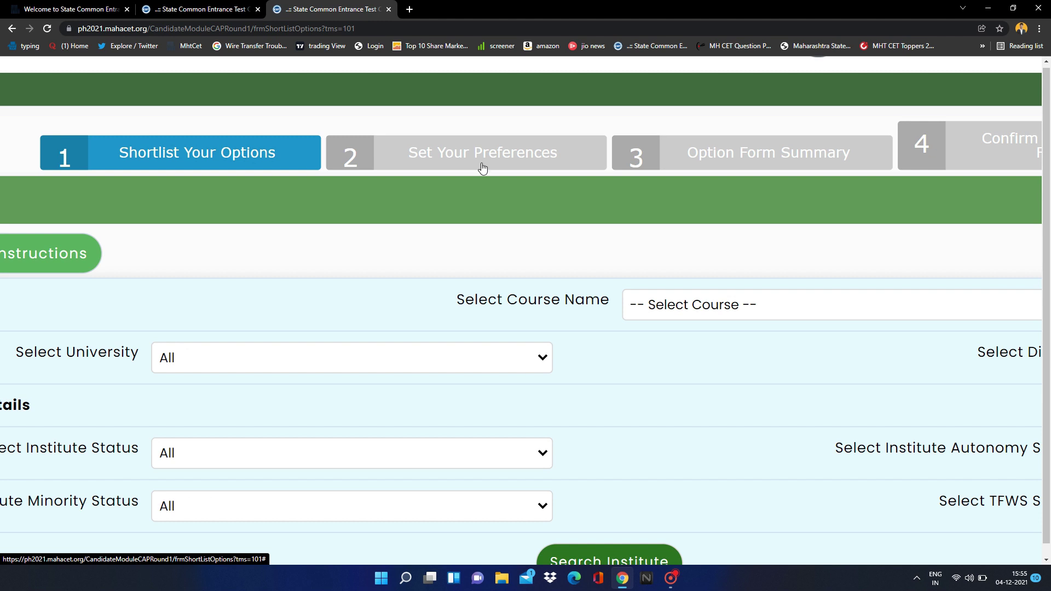
scroll(477, 163, "right", 4)
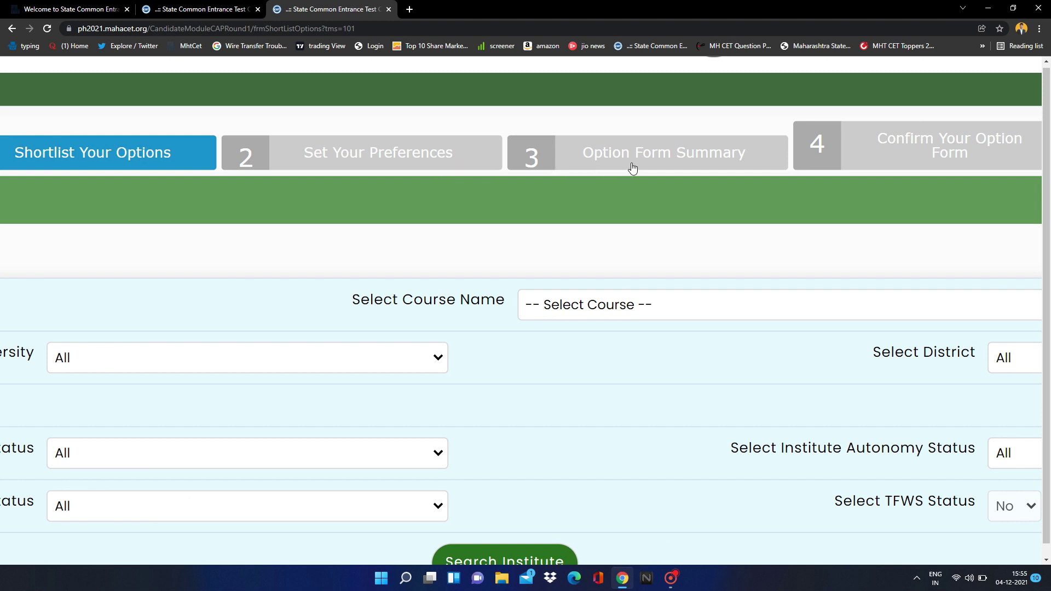
scroll(632, 168, "right", 6)
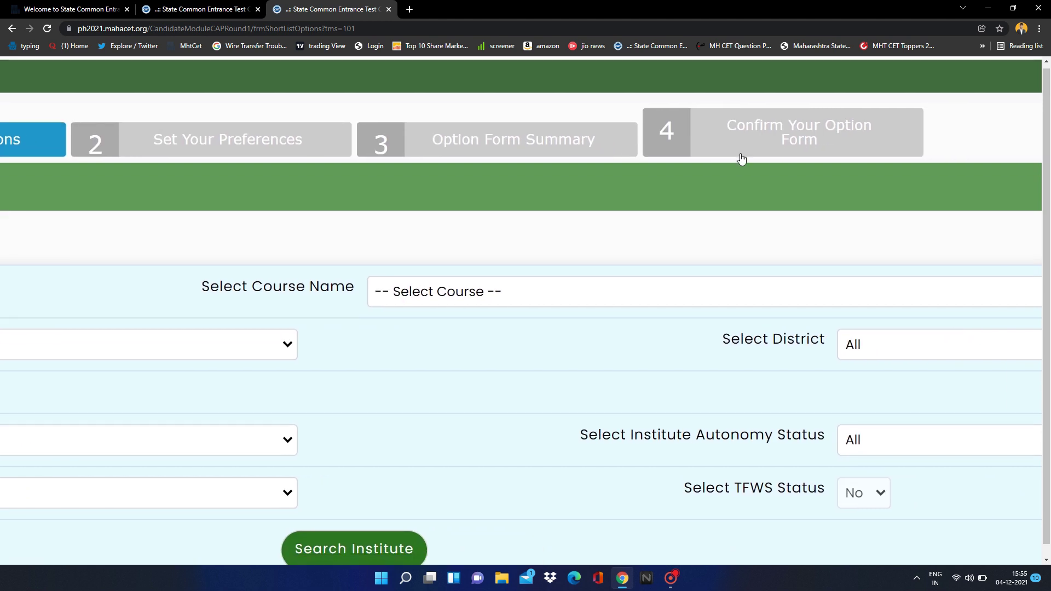
key("ctrl+minus")
key("ctrl+minus")
key("ctrl+minus")
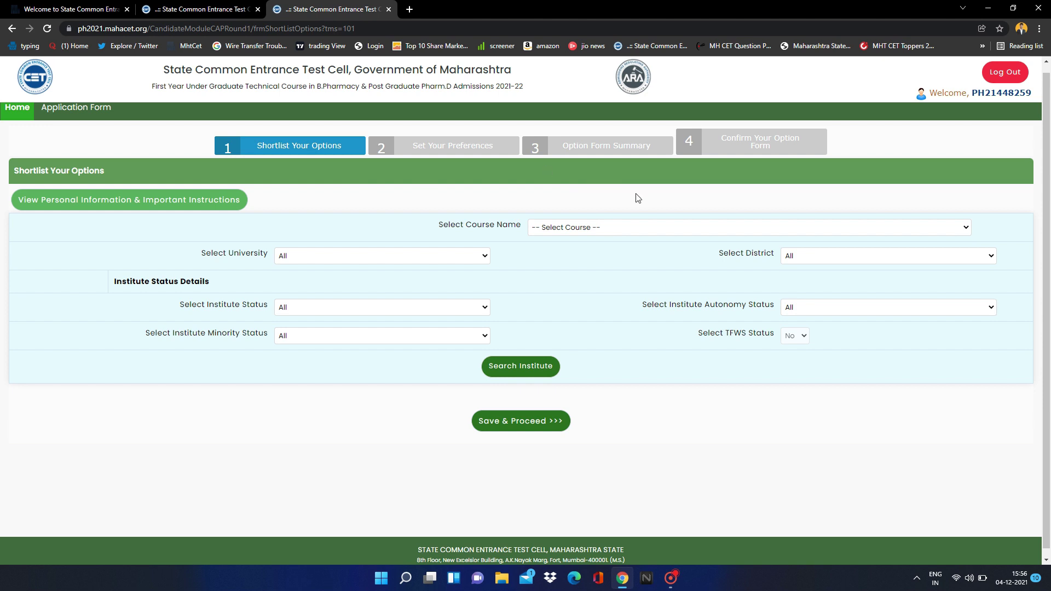
Set the course name for the institute search to Pharmacy
scroll(645, 202, "up", 5)
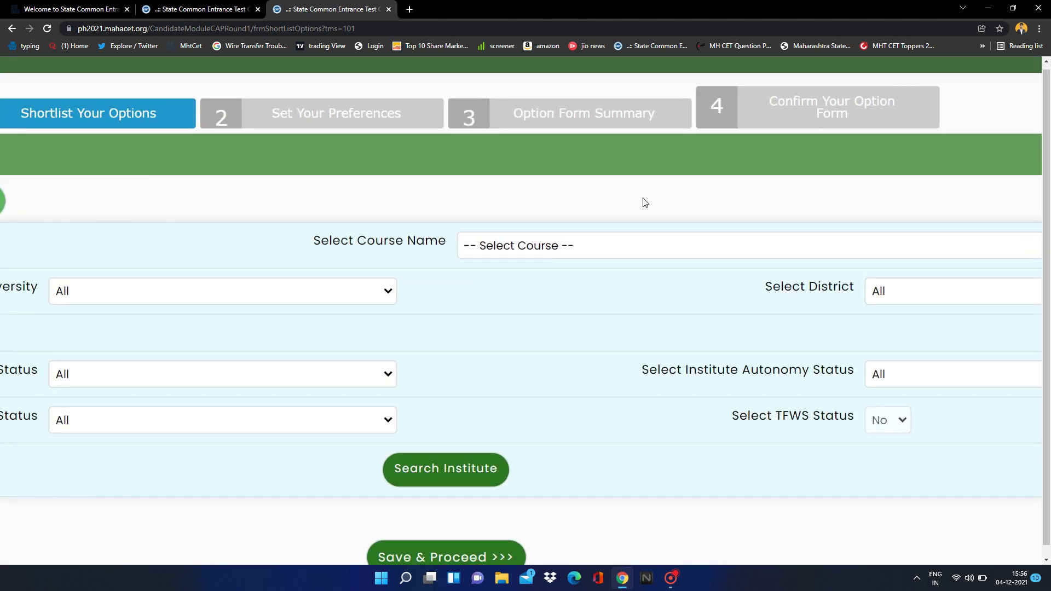
scroll(645, 202, "right", 5)
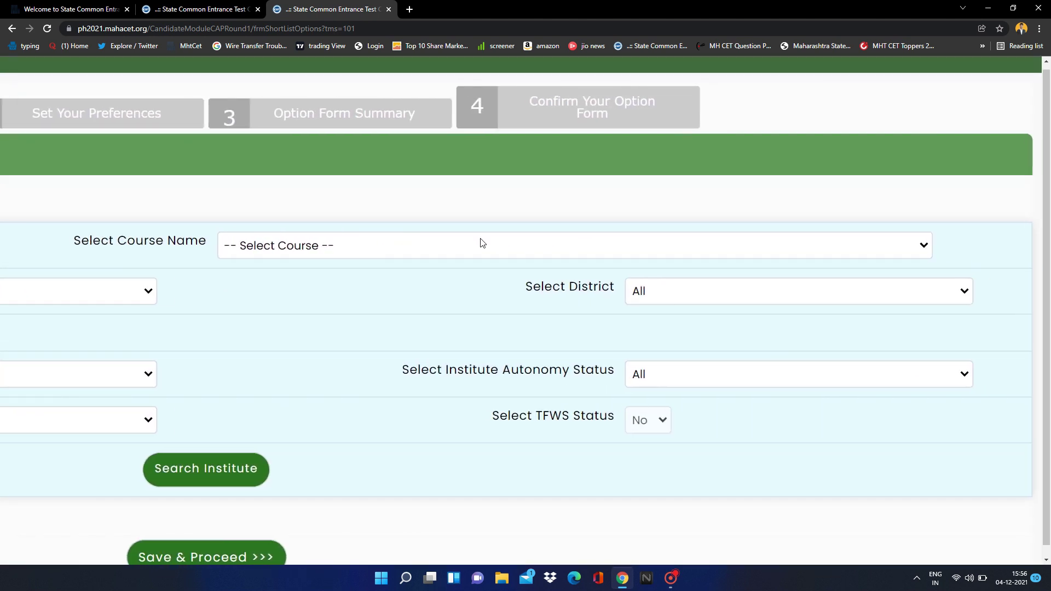
left_click(805, 256)
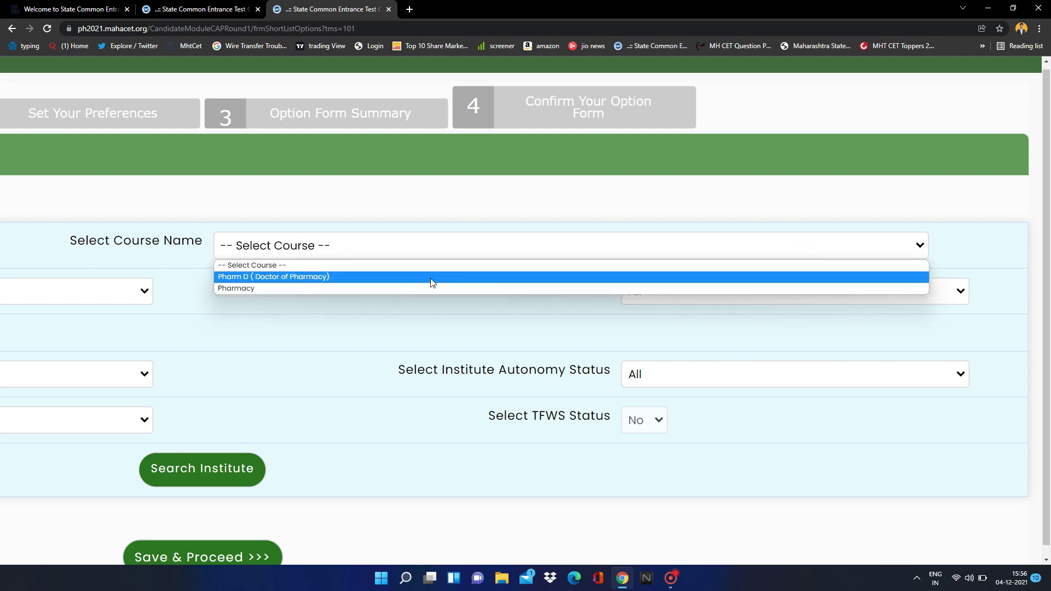
left_click(390, 289)
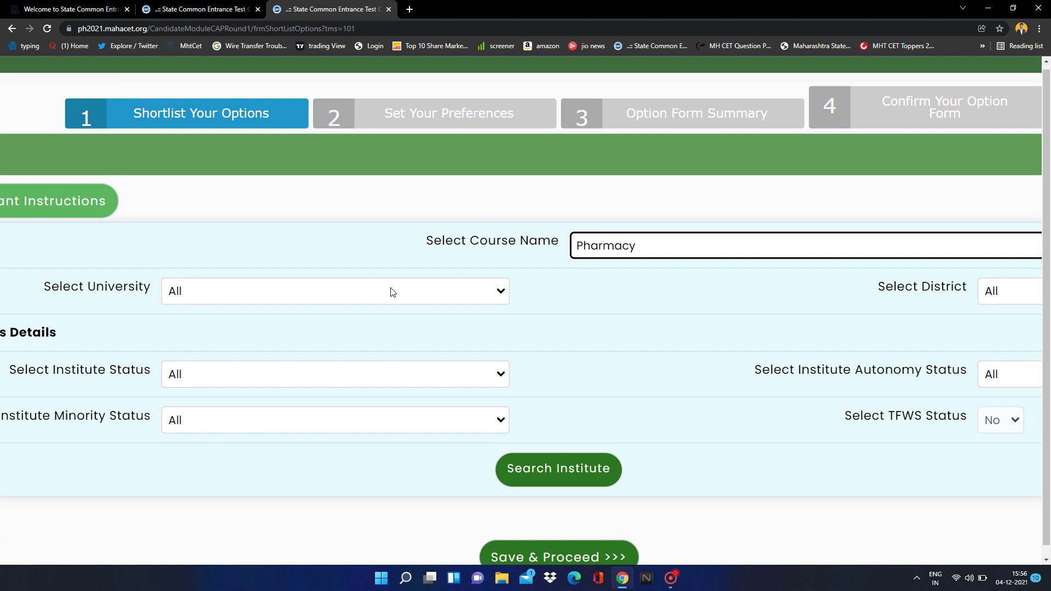
Set the university for the institute search to Mumbai University
left_click(426, 299)
scroll(424, 297, "down", 1)
left_click(471, 266)
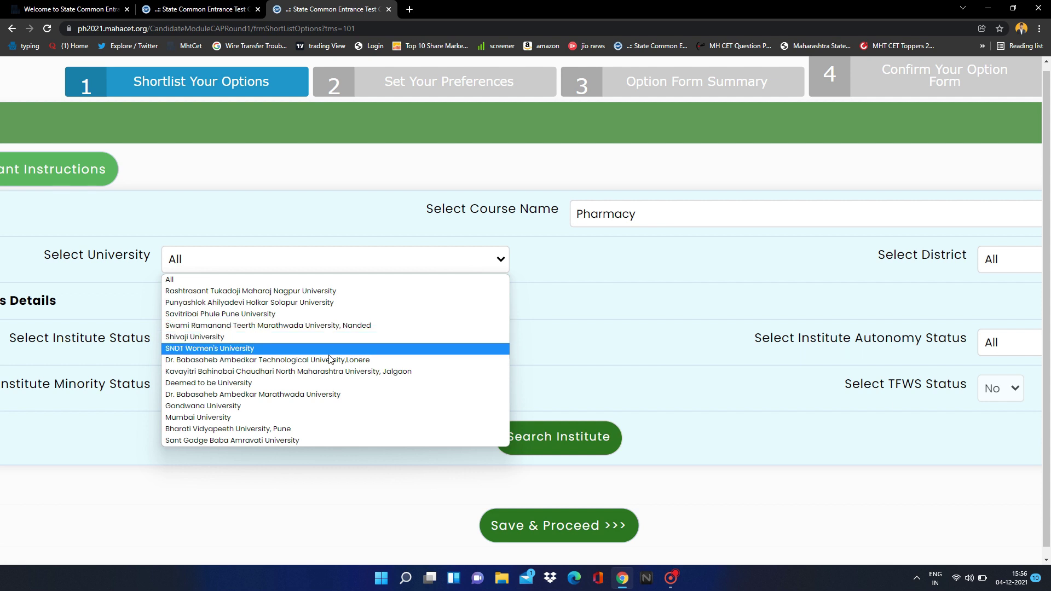
left_click(242, 416)
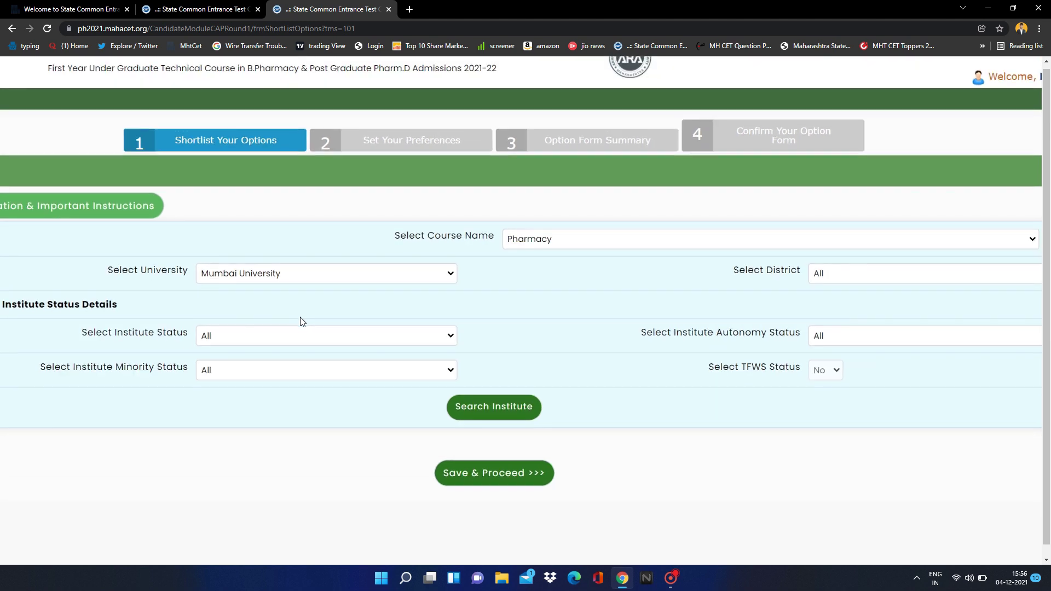
Review the districts offered by the district filter of the institute search
scroll(300, 321, "down", 1)
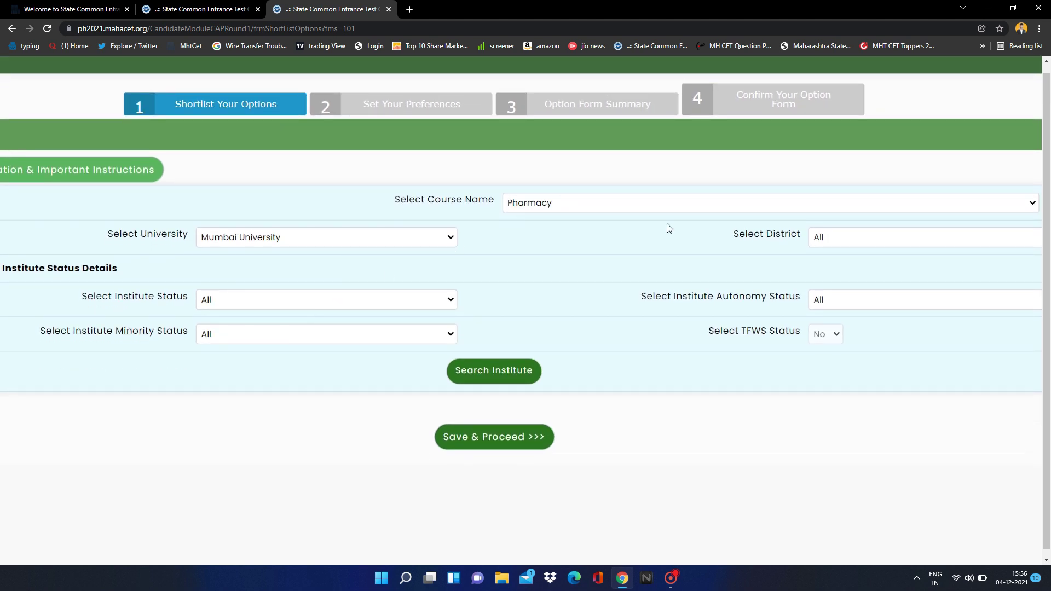
scroll(683, 228, "right", 2)
left_click(786, 237)
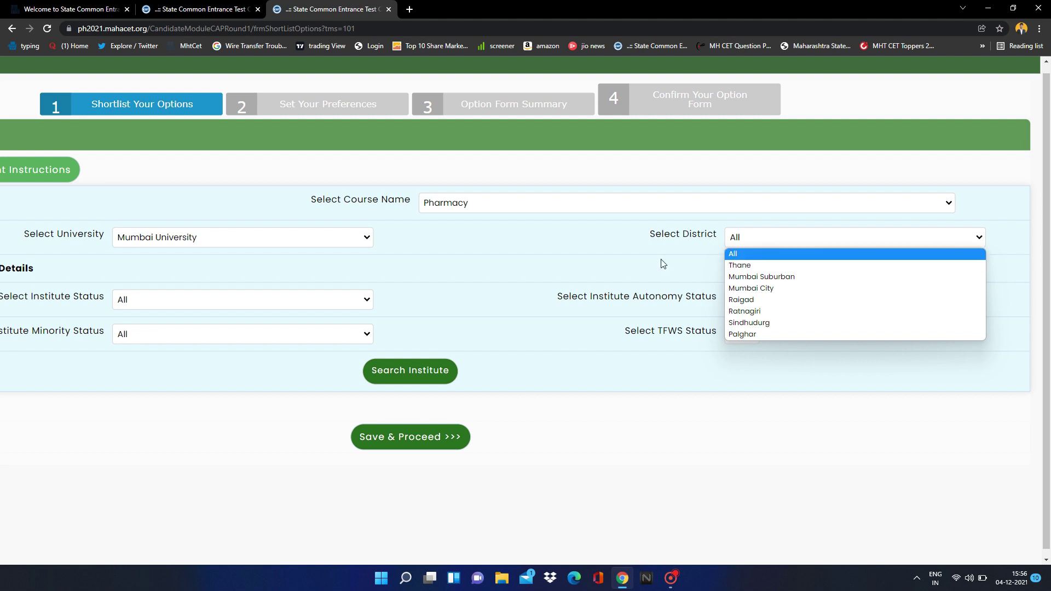
scroll(656, 264, "down", 2, "ctrl")
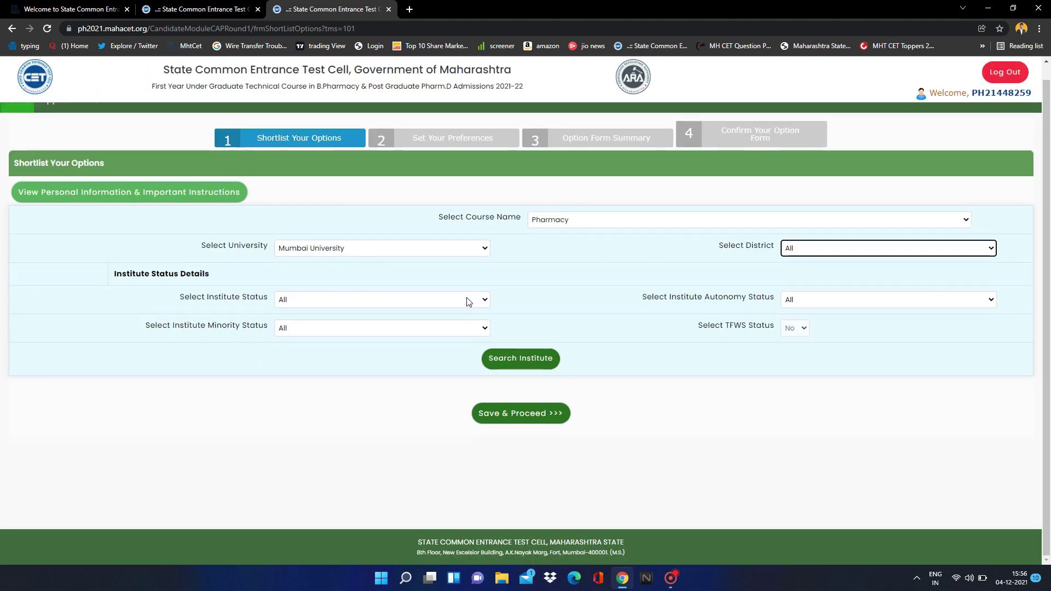
Review the institute status choices and select All
scroll(469, 302, "up", 1, "ctrl")
scroll(469, 302, "up", 1, "ctrl")
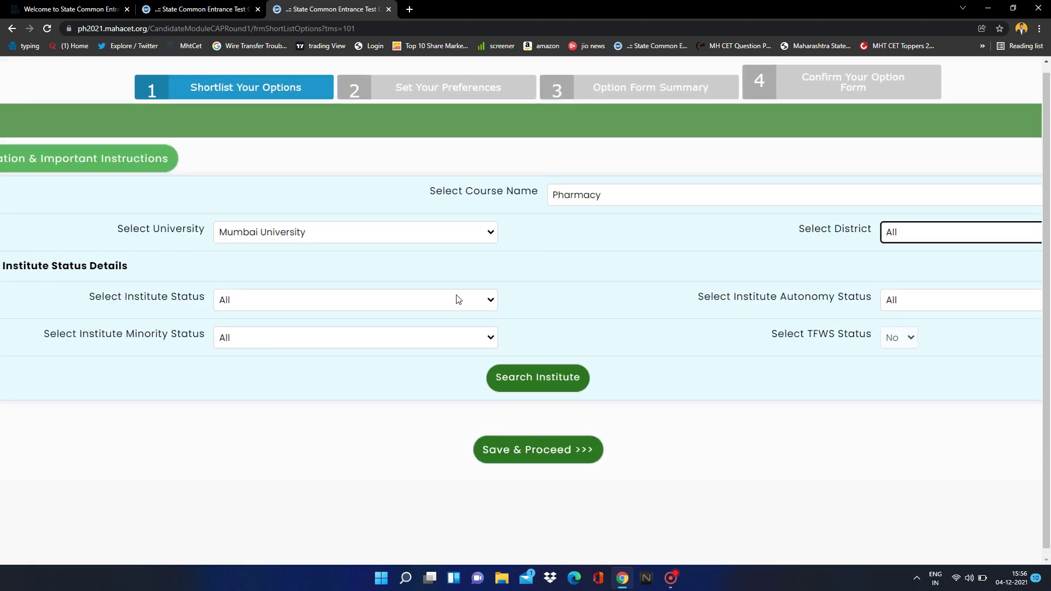
left_click(459, 299)
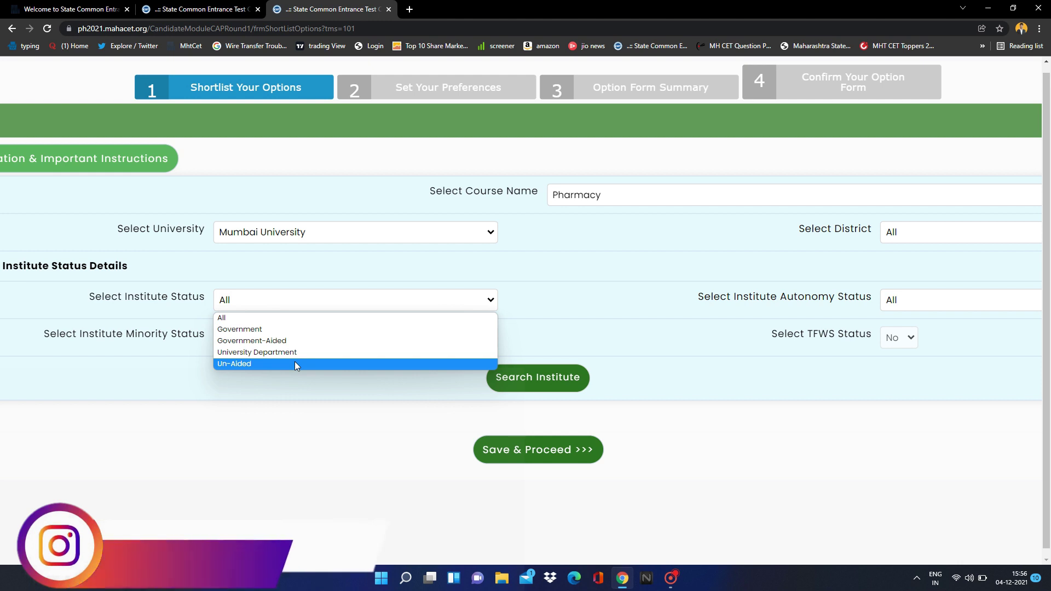
left_click(279, 318)
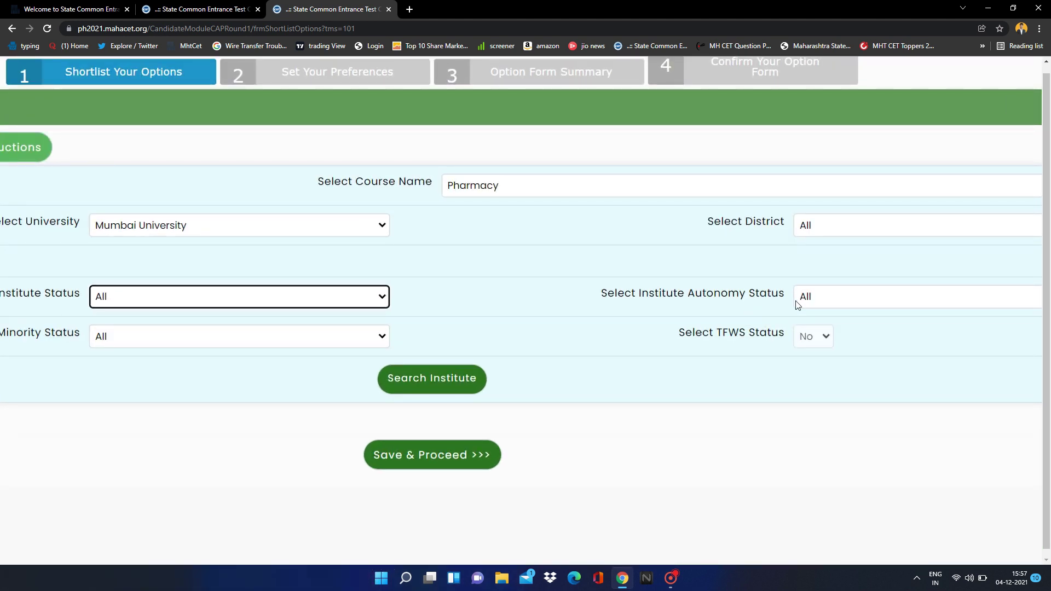
Review the institute autonomy status choices and select All
scroll(797, 305, "right", 2)
left_click(799, 302)
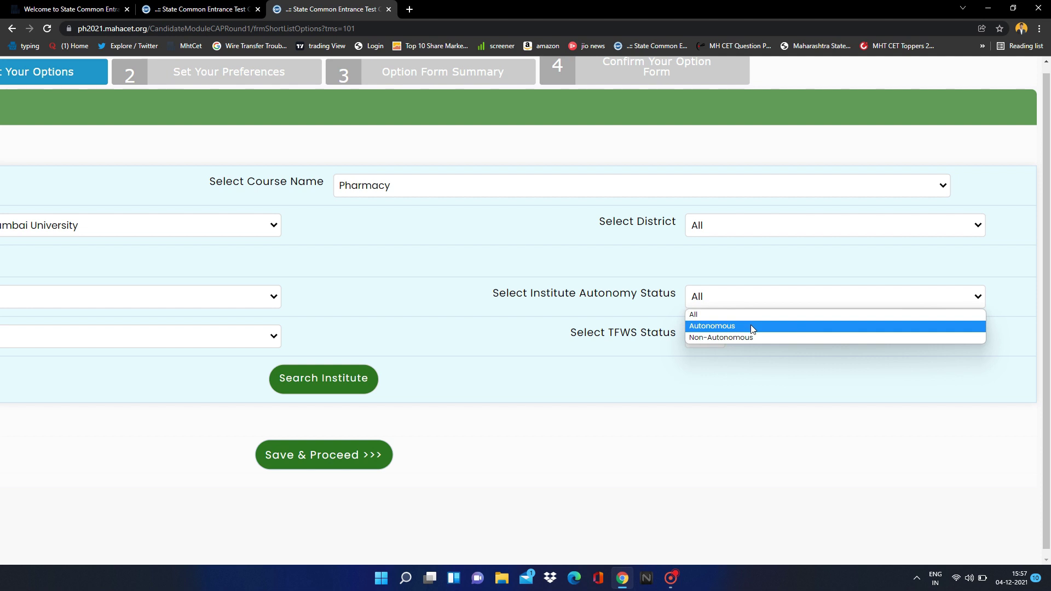
left_click(711, 315)
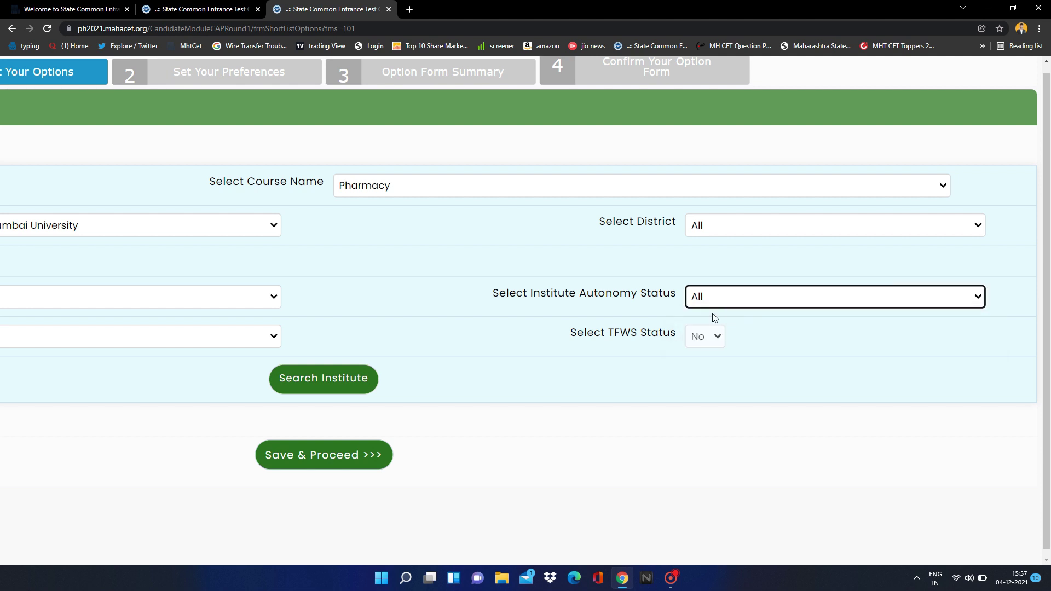
Review the institute minority status choices and select All
key("ctrl+minus")
key("ctrl+minus")
scroll(347, 331, "up", 2)
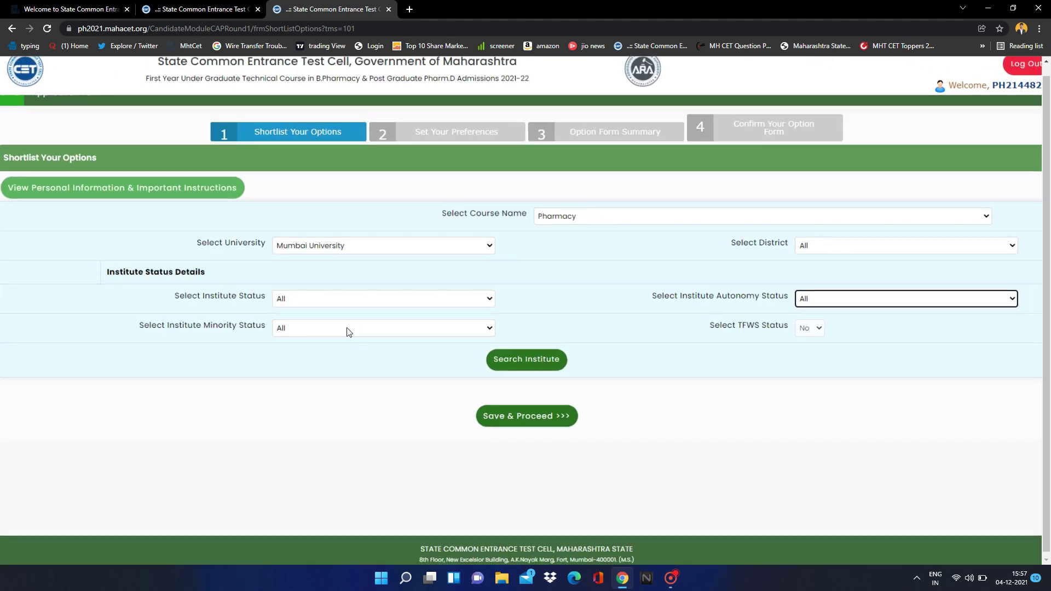
left_click(331, 332)
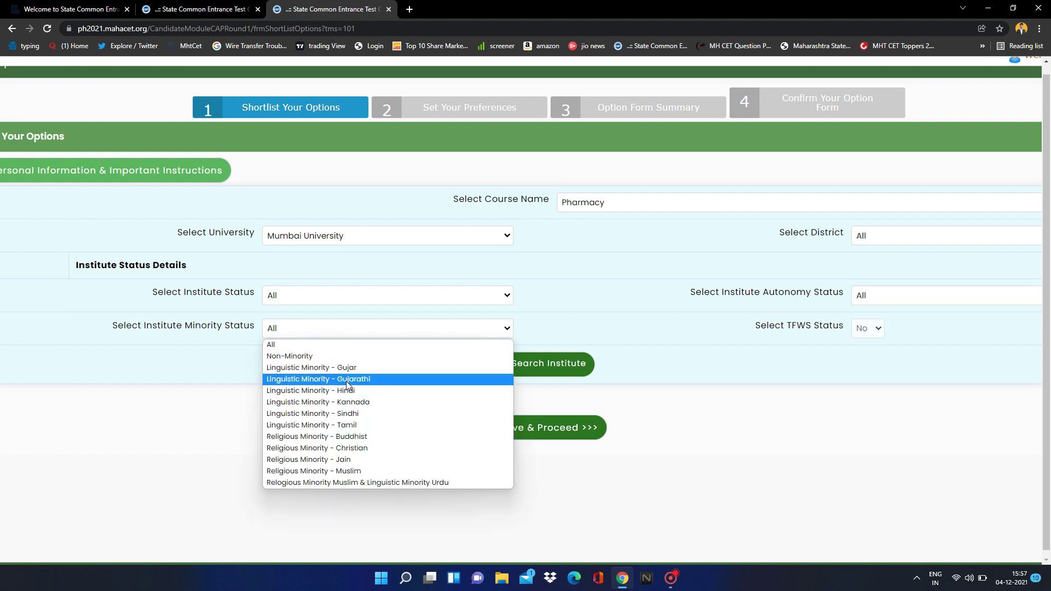
left_click(292, 346)
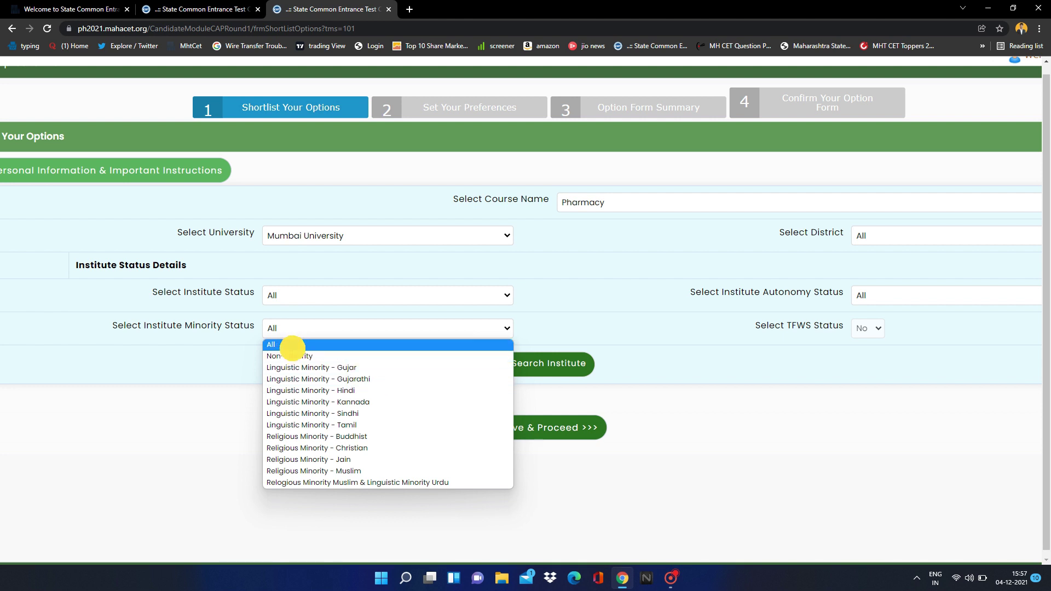
Try to open the TFWS status choices, and run the institute search with the chosen criteria
scroll(277, 375, "down", 1)
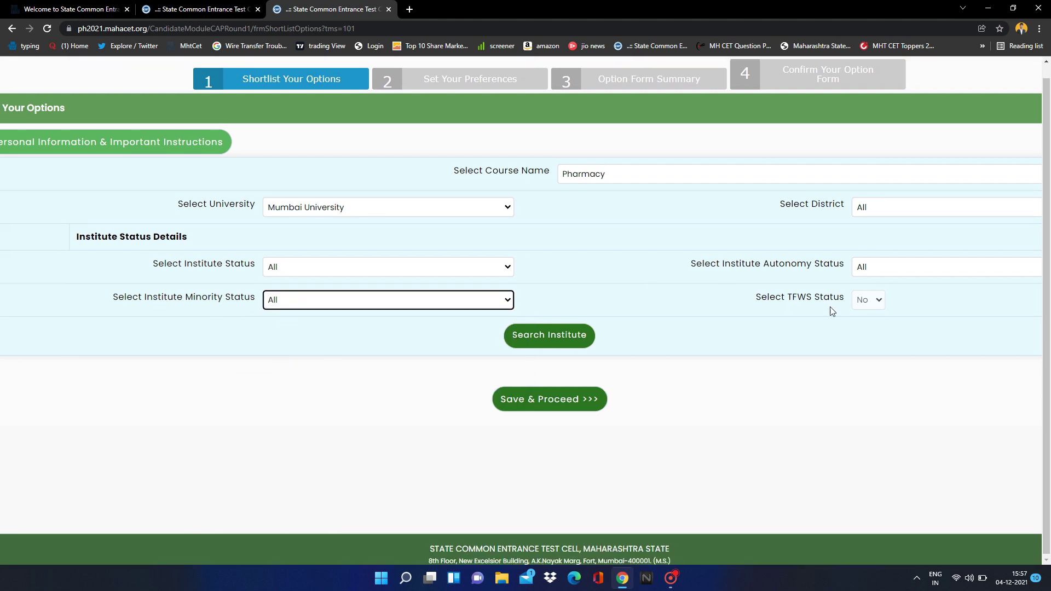
left_click(869, 301)
left_click(872, 300)
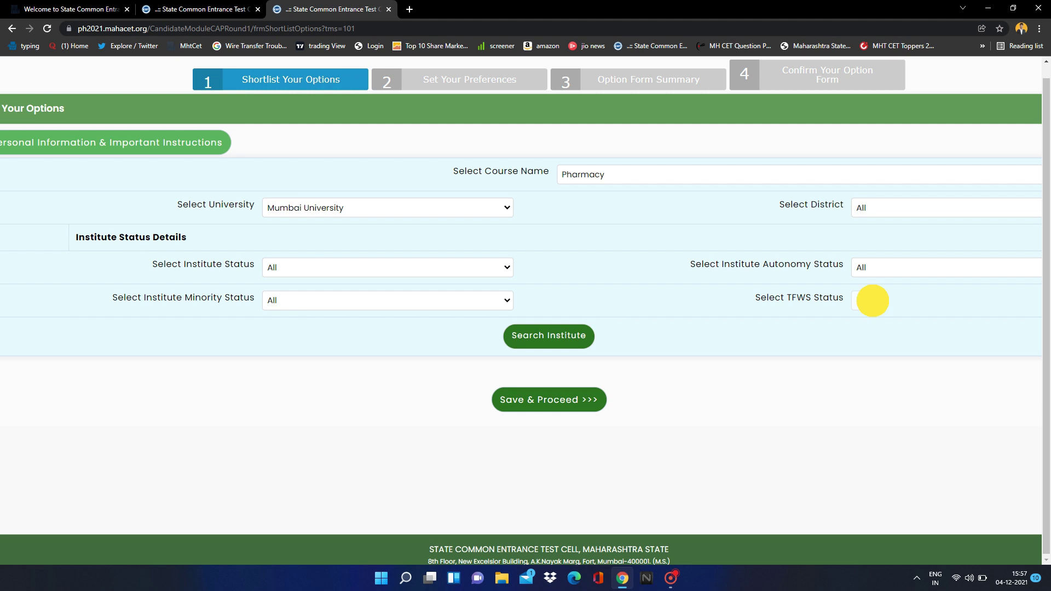
scroll(854, 313, "down", 1)
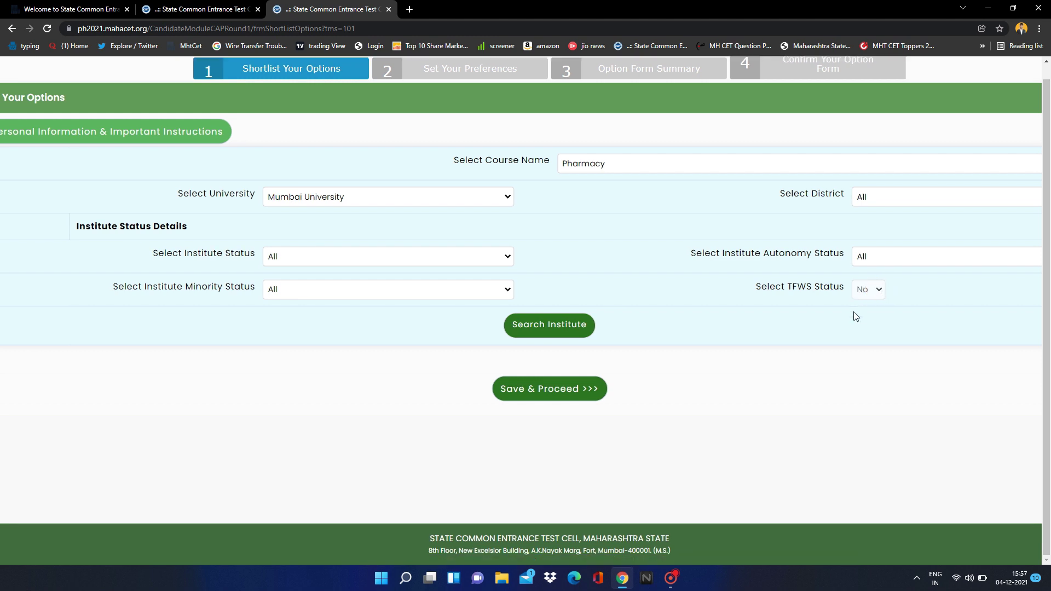
left_click(882, 296)
left_click(573, 331)
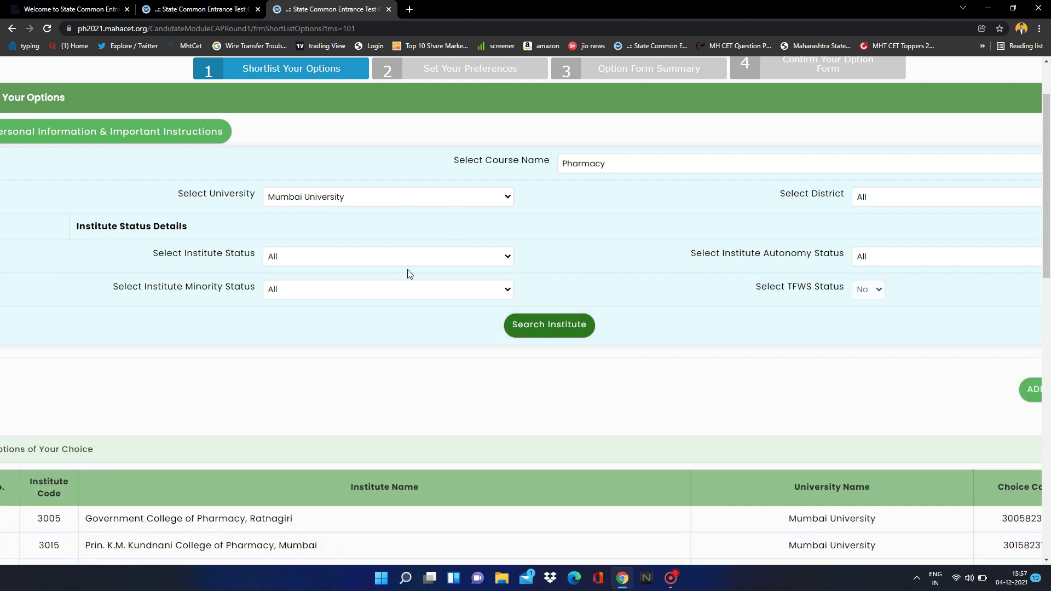
Examine the list of Mumbai University pharmacy institutes and their codes against the search criteria
scroll(407, 299, "down", 4)
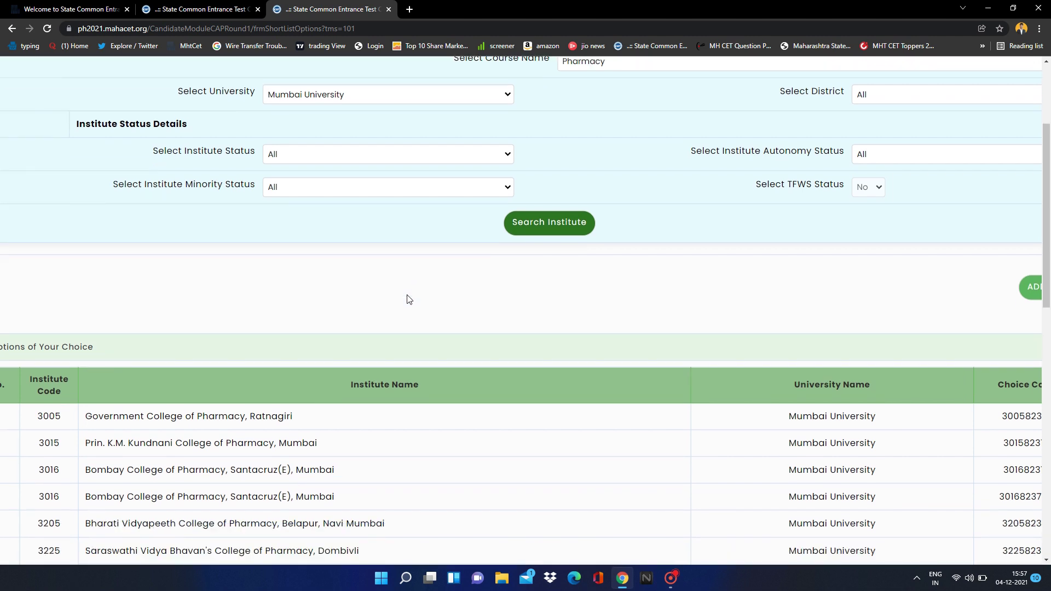
scroll(407, 299, "down", 1)
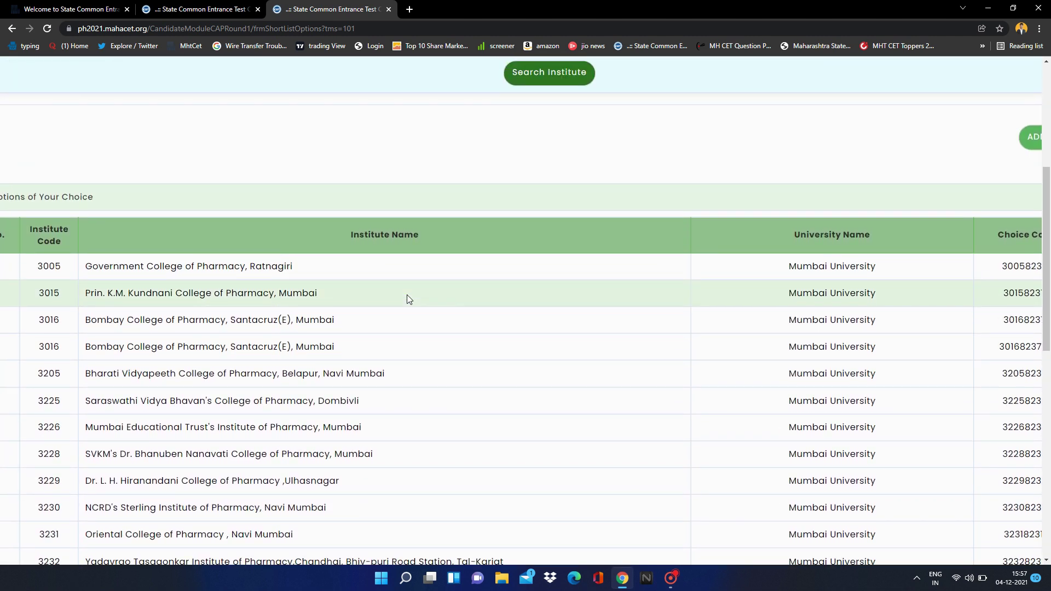
scroll(407, 299, "up", 4)
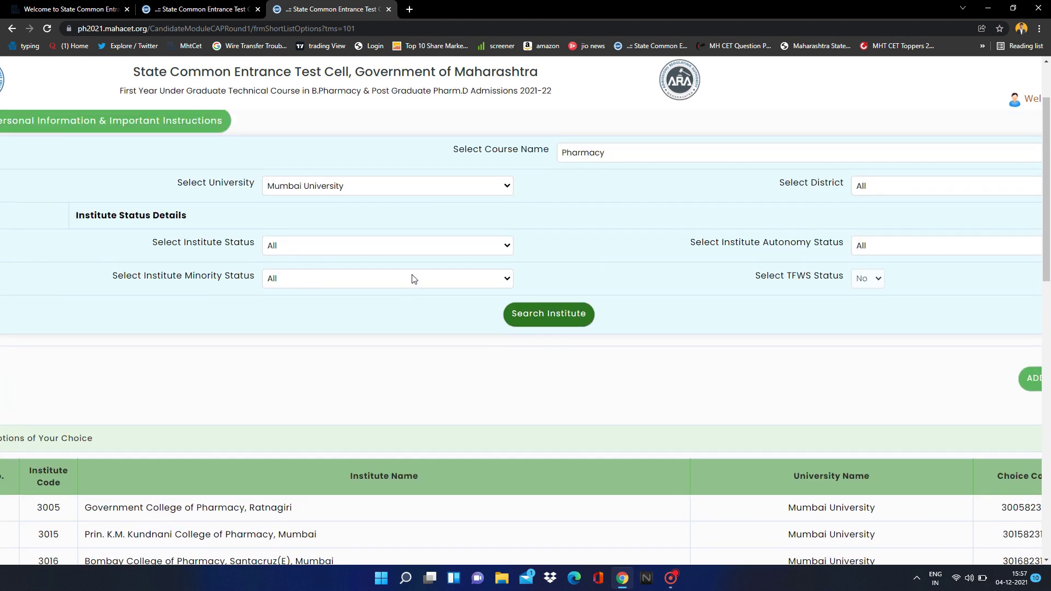
scroll(346, 368, "down", 1)
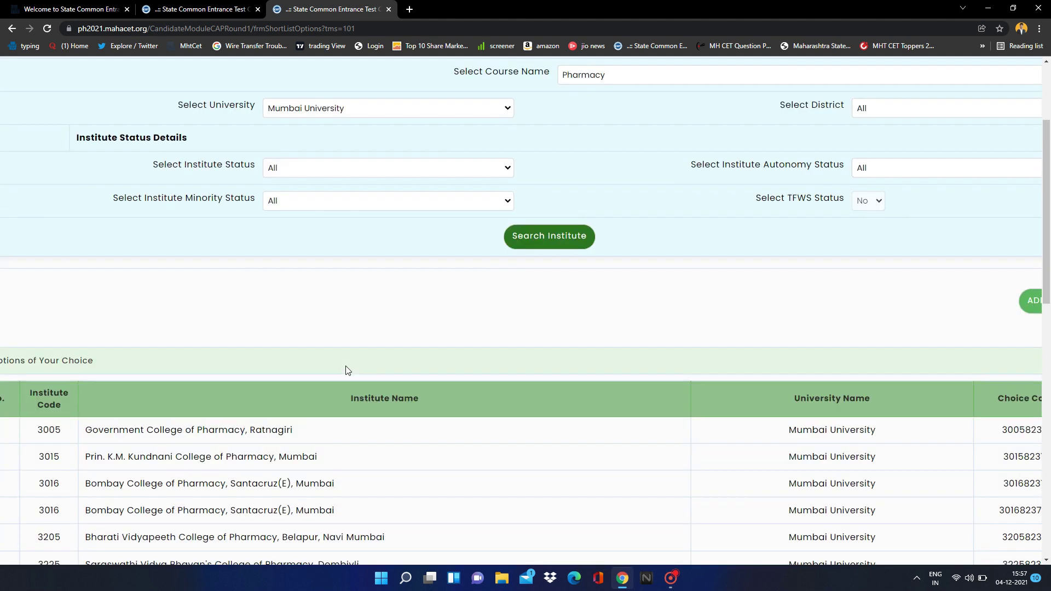
scroll(346, 368, "down", 8)
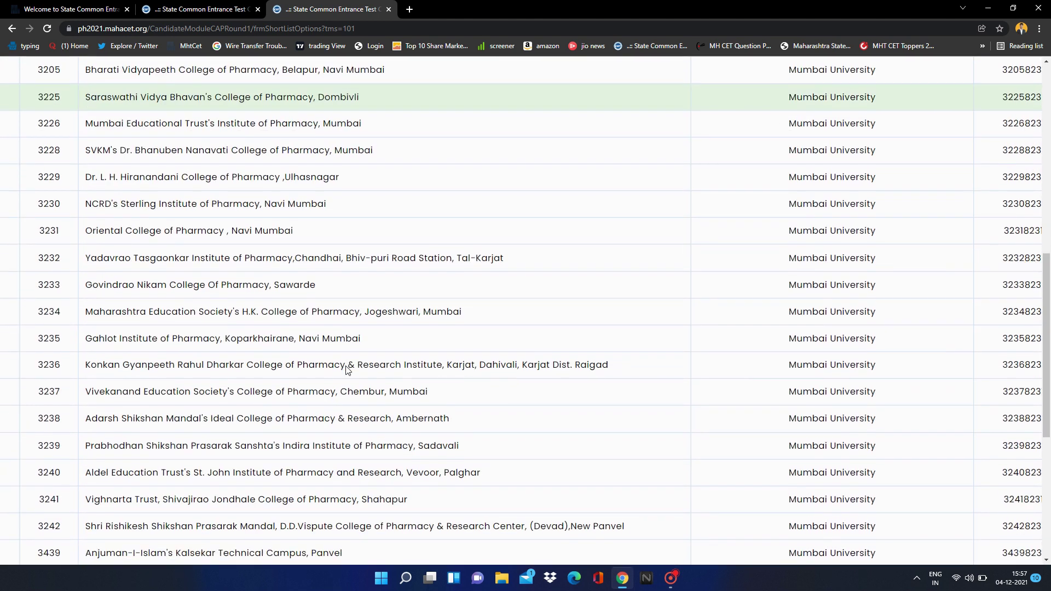
scroll(346, 370, "down", 8)
scroll(346, 370, "up", 3)
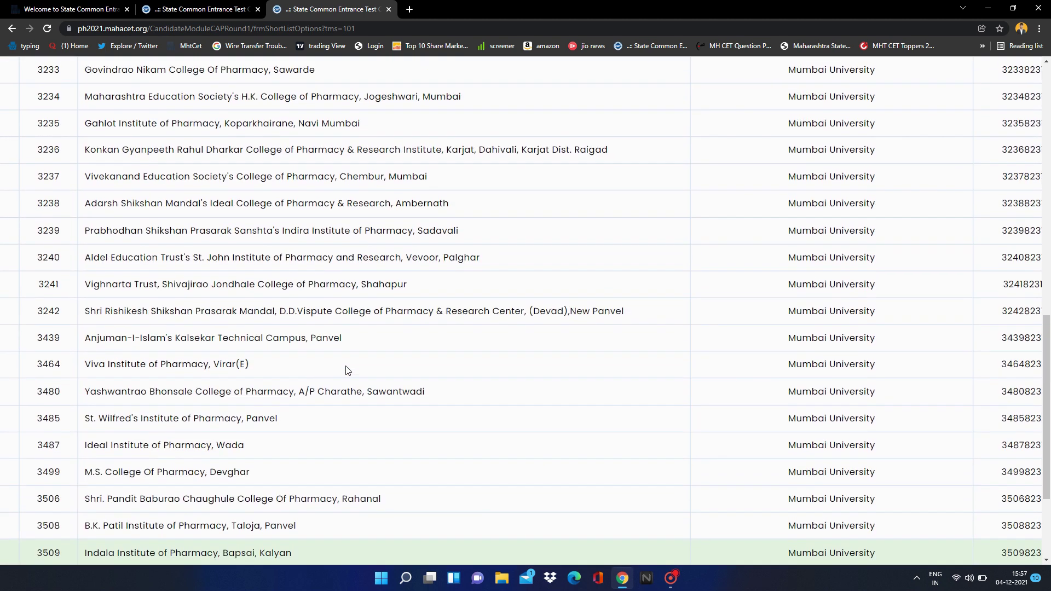
scroll(346, 370, "up", 15)
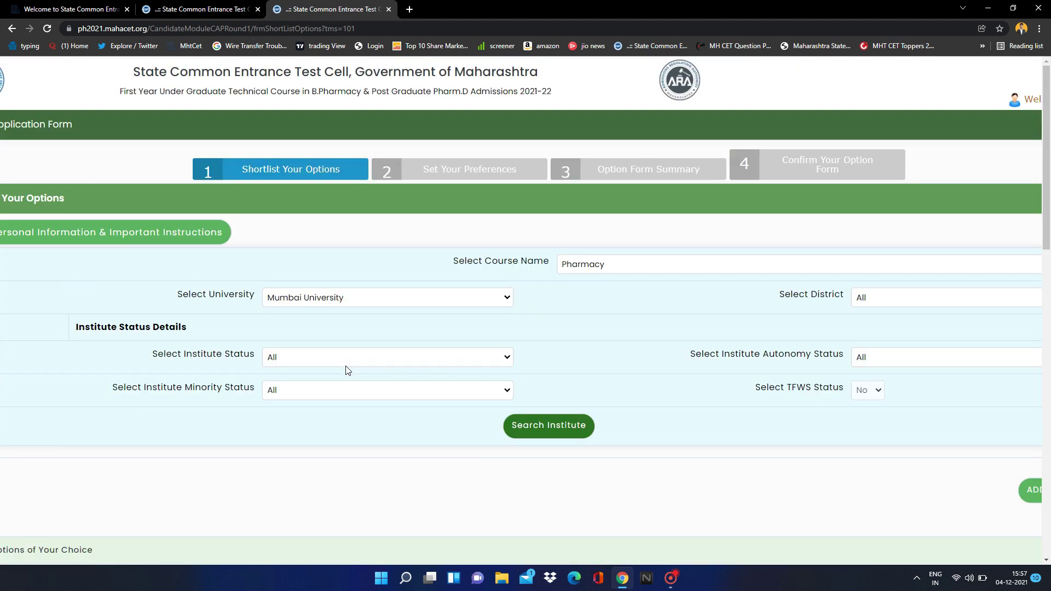
scroll(346, 370, "down", 6)
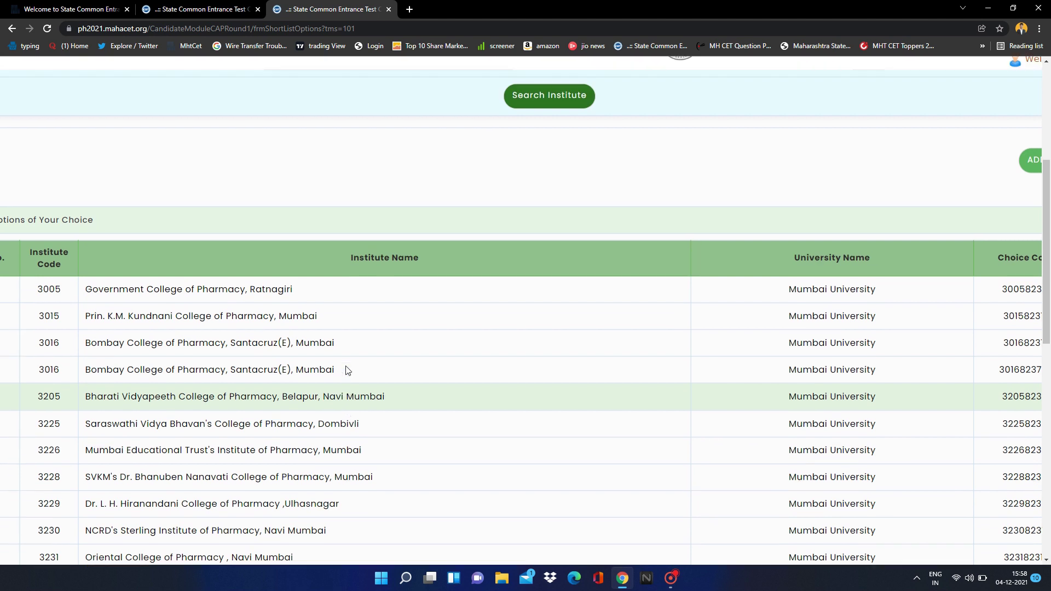
scroll(346, 370, "up", 3)
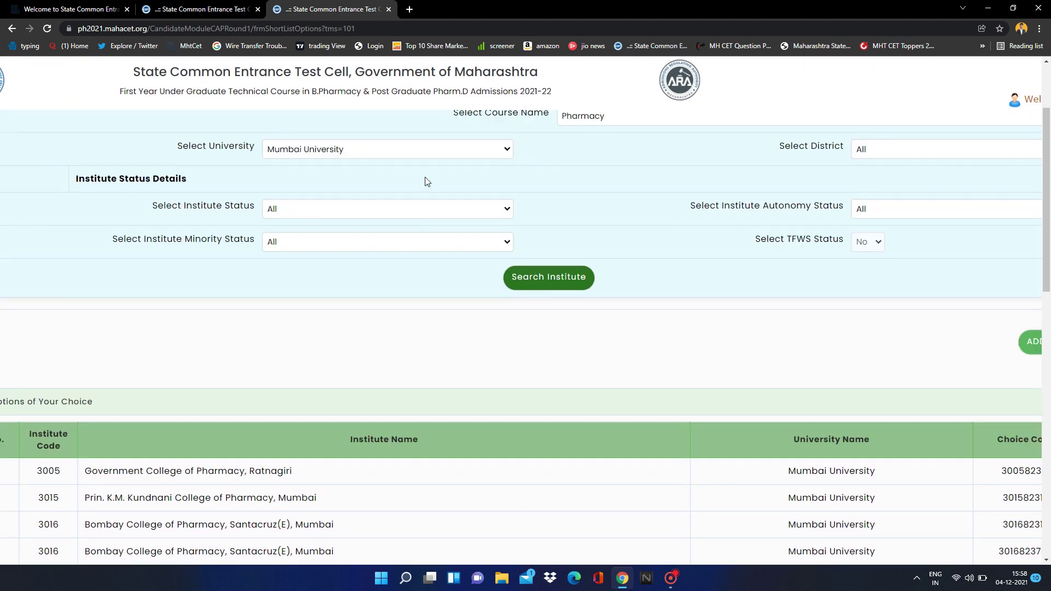
scroll(423, 199, "down", 6)
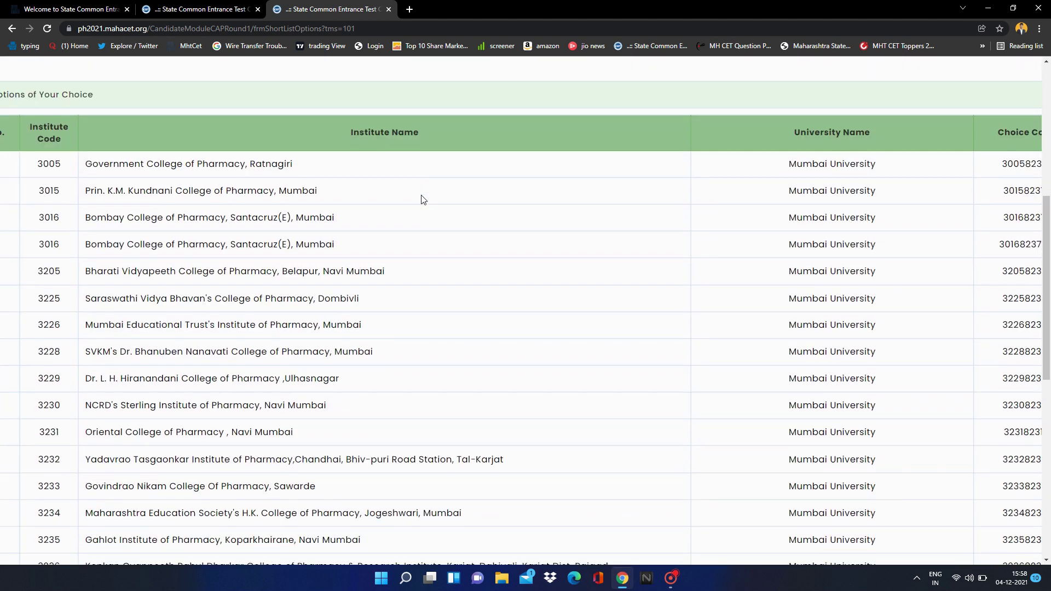
Mark both Bombay College of Pharmacy, Santacruz(E), Mumbai entries for selection, choice codes 301682310 and 301682370U
scroll(423, 199, "down", 2, "ctrl")
scroll(423, 199, "up", 1)
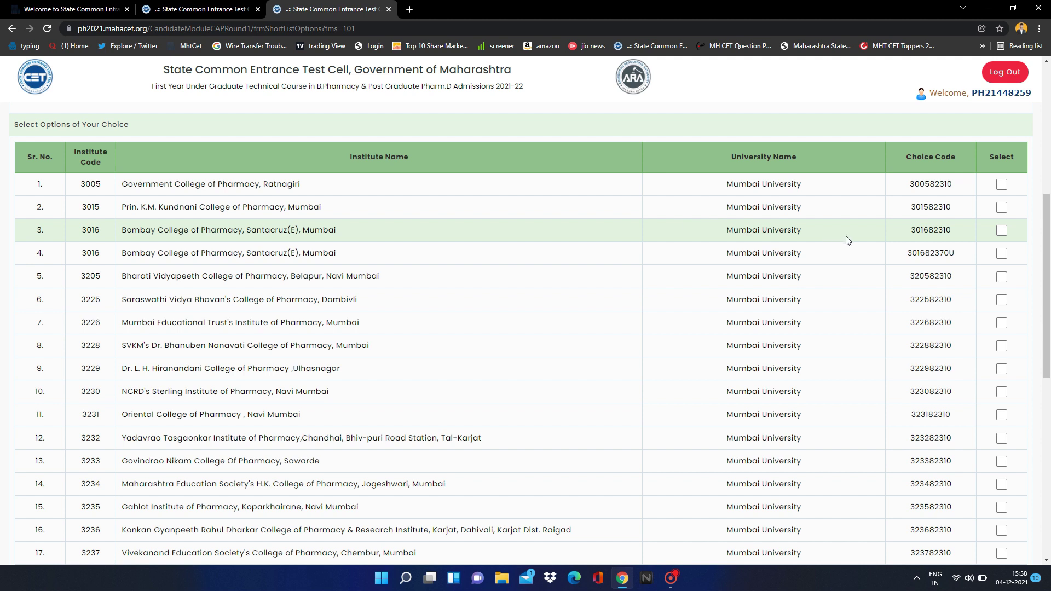
left_click(1001, 230)
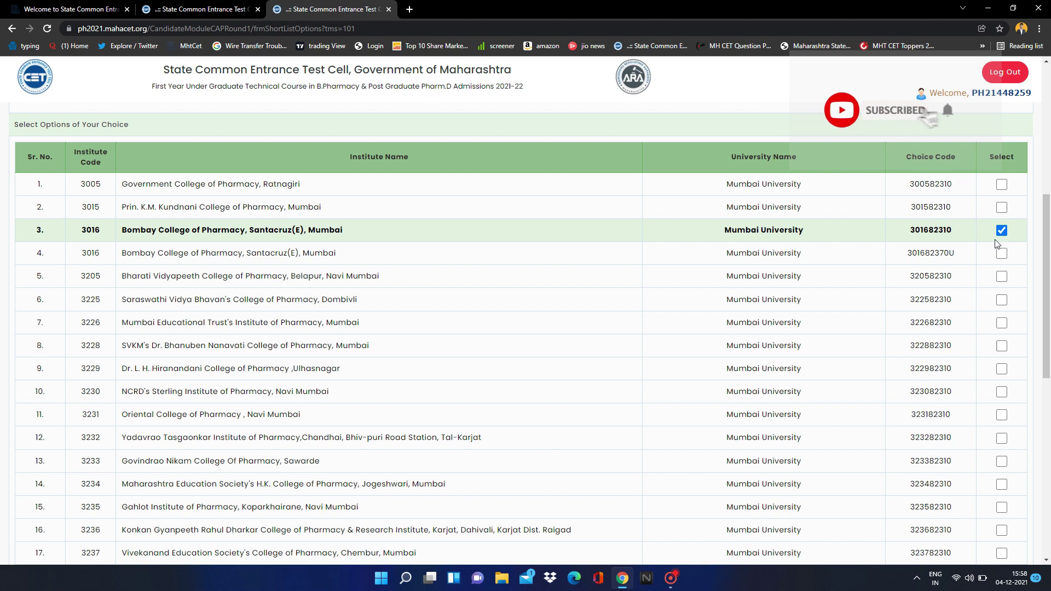
scroll(996, 257, "down", 1)
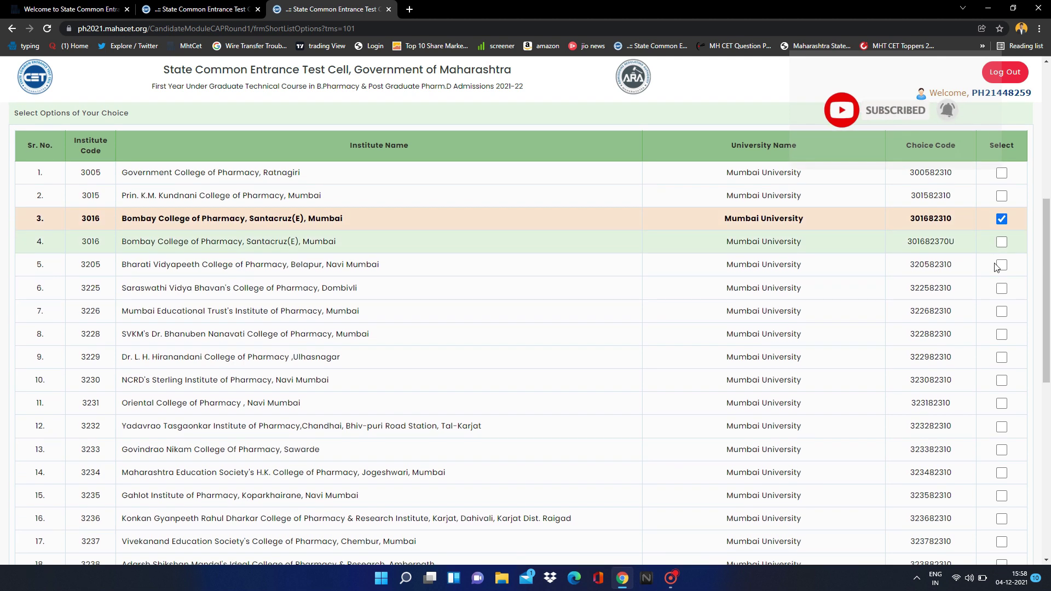
scroll(797, 326, "down", 1)
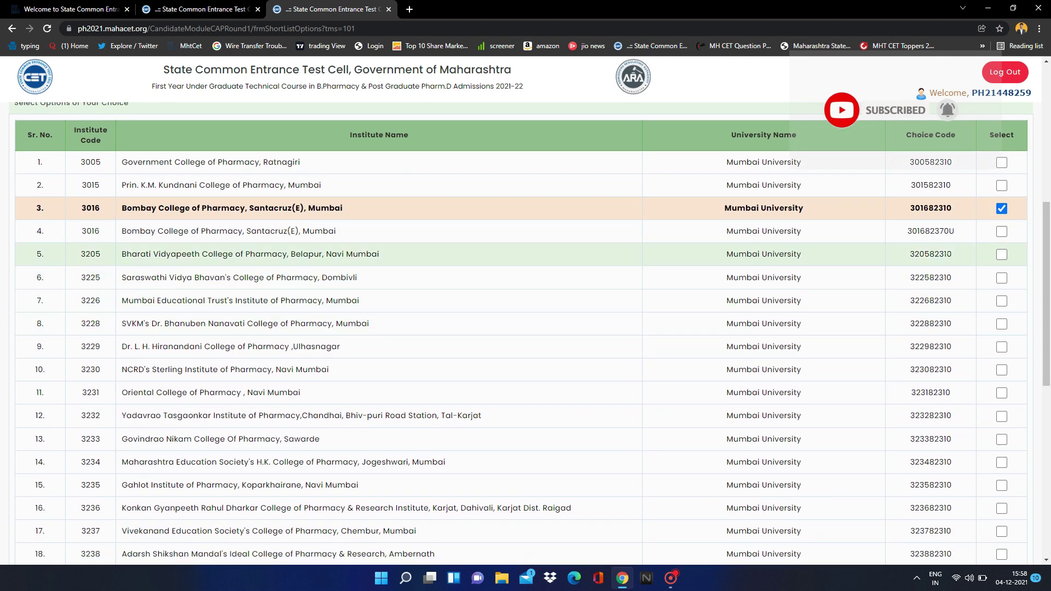
left_click(1001, 231)
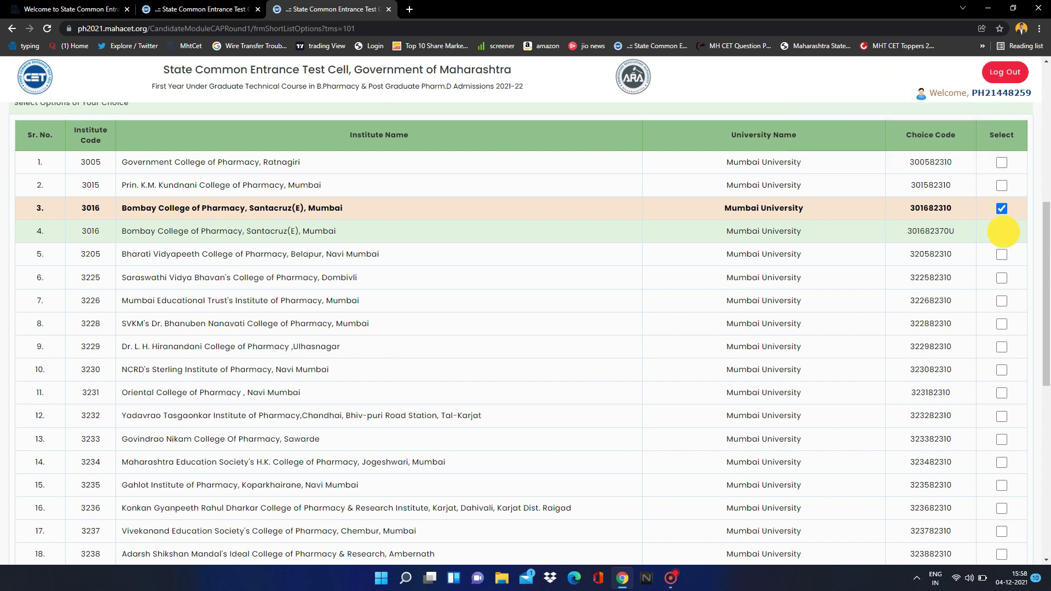
Mark Vivekanand Education Society's College of Pharmacy, Chembur, Mumbai for selection, choice code 323782310
scroll(995, 273, "down", 1)
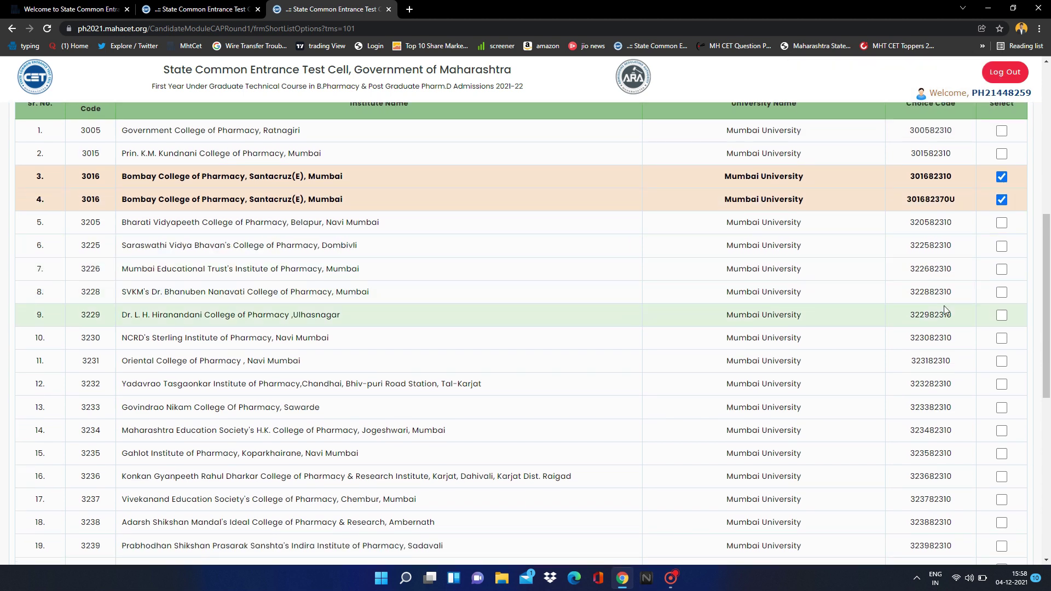
scroll(945, 312, "down", 1)
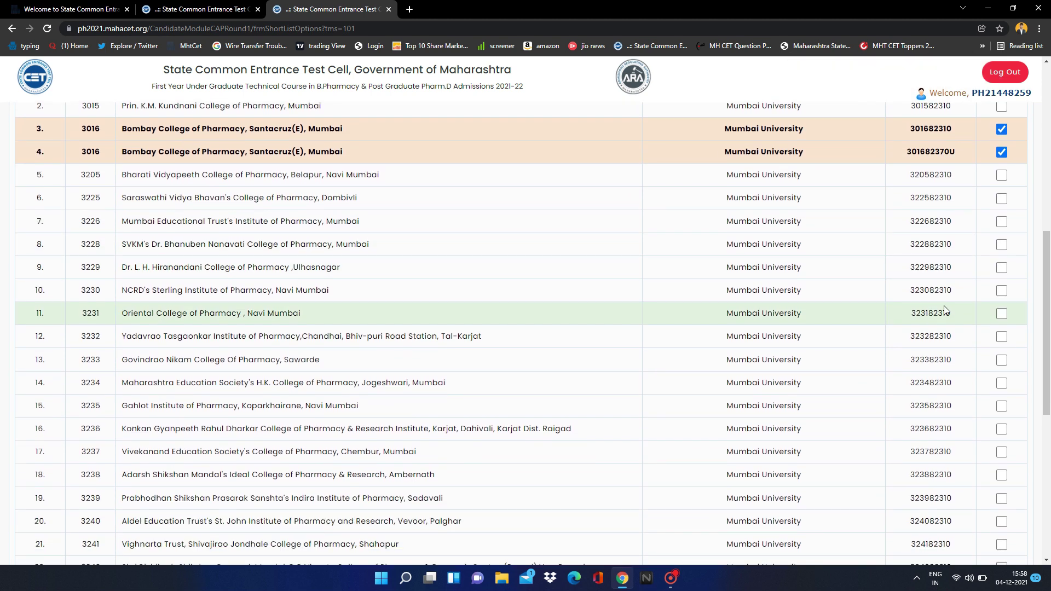
scroll(945, 310, "down", 1)
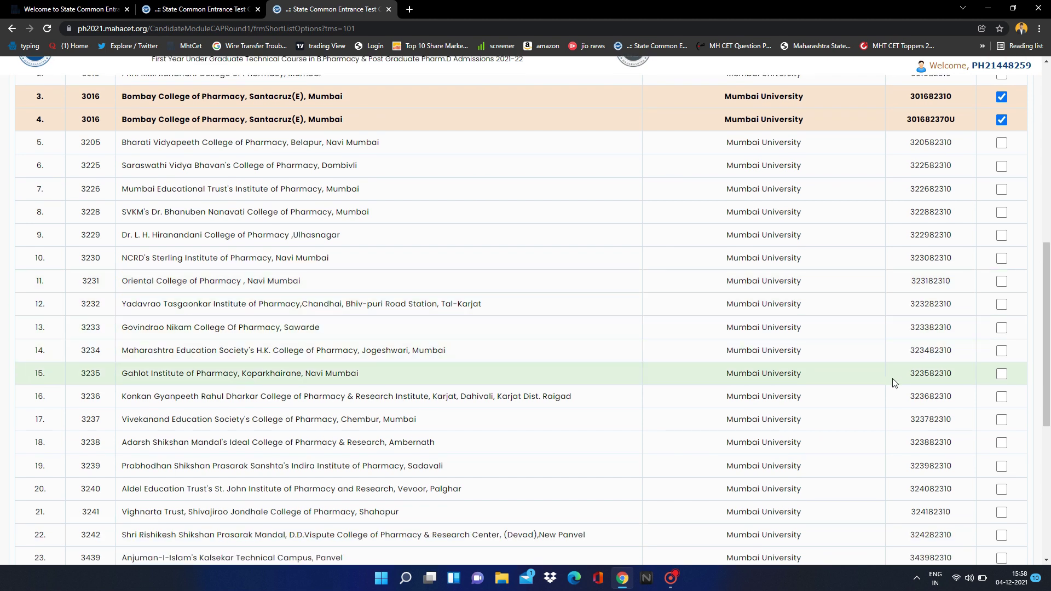
left_click(1001, 419)
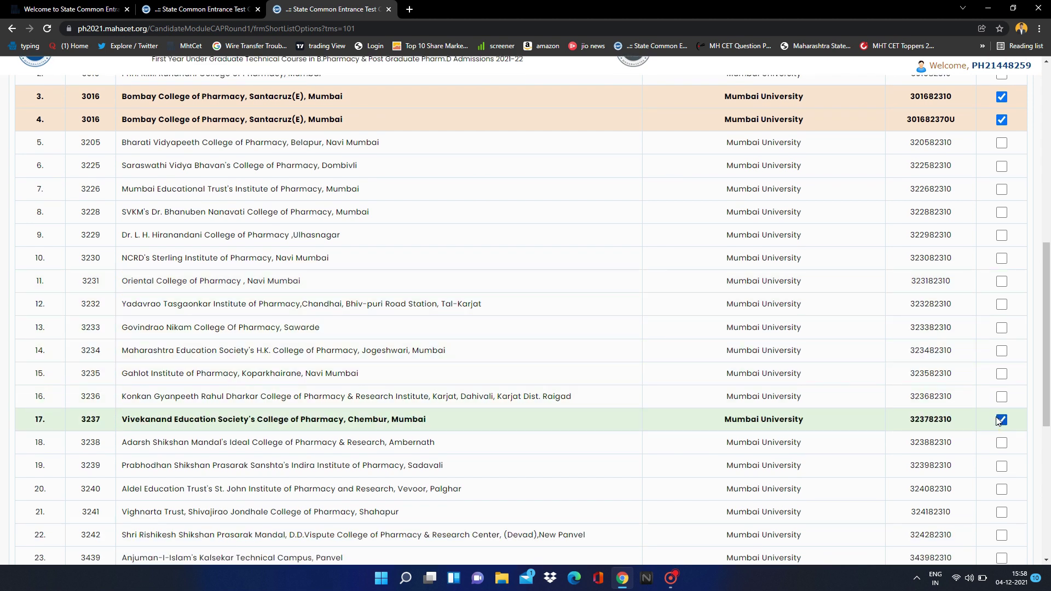
Review the marked institutes, add them to the shortlist, and check the shortlisted options
scroll(999, 420, "down", 1)
scroll(998, 420, "up", 6)
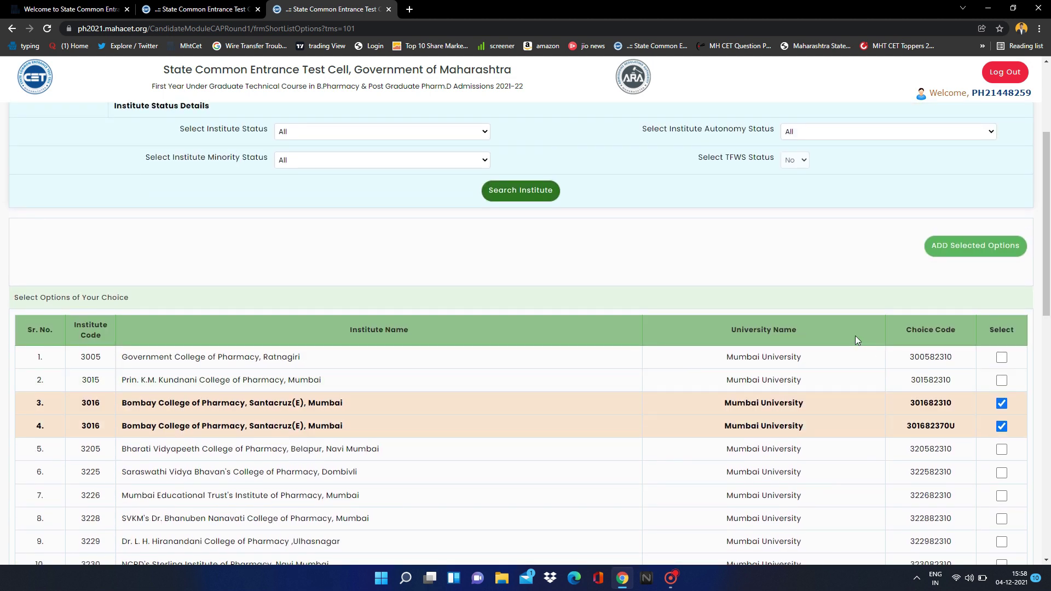
scroll(856, 337, "down", 3)
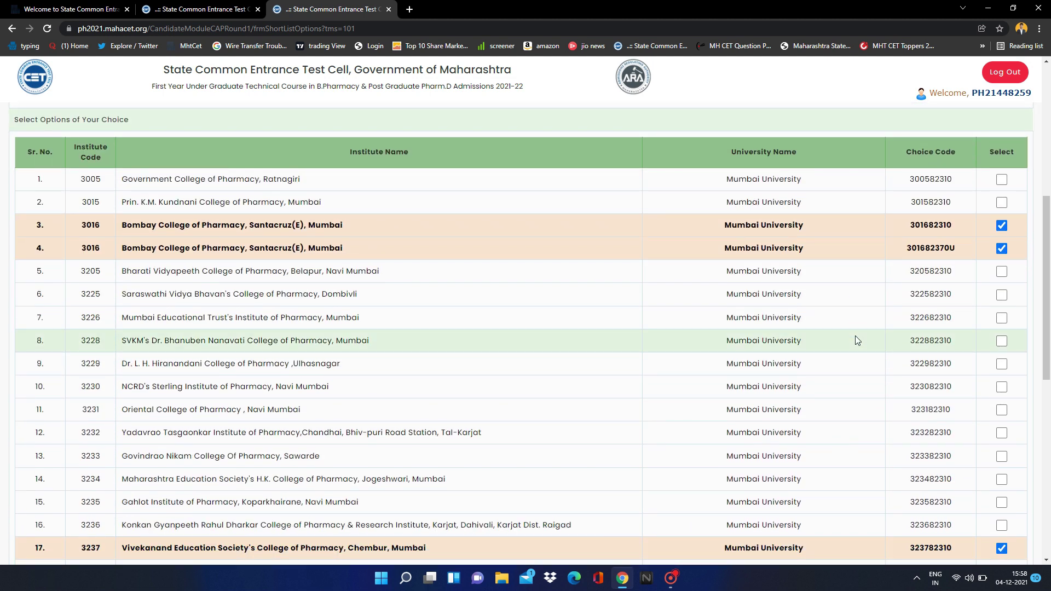
scroll(959, 261, "down", 3)
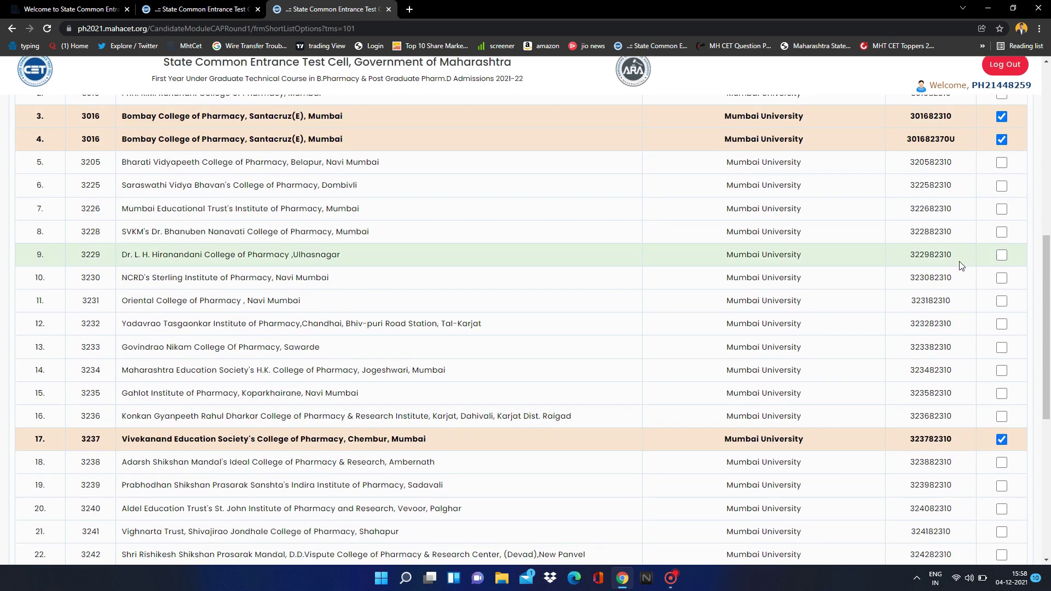
scroll(959, 263, "up", 4)
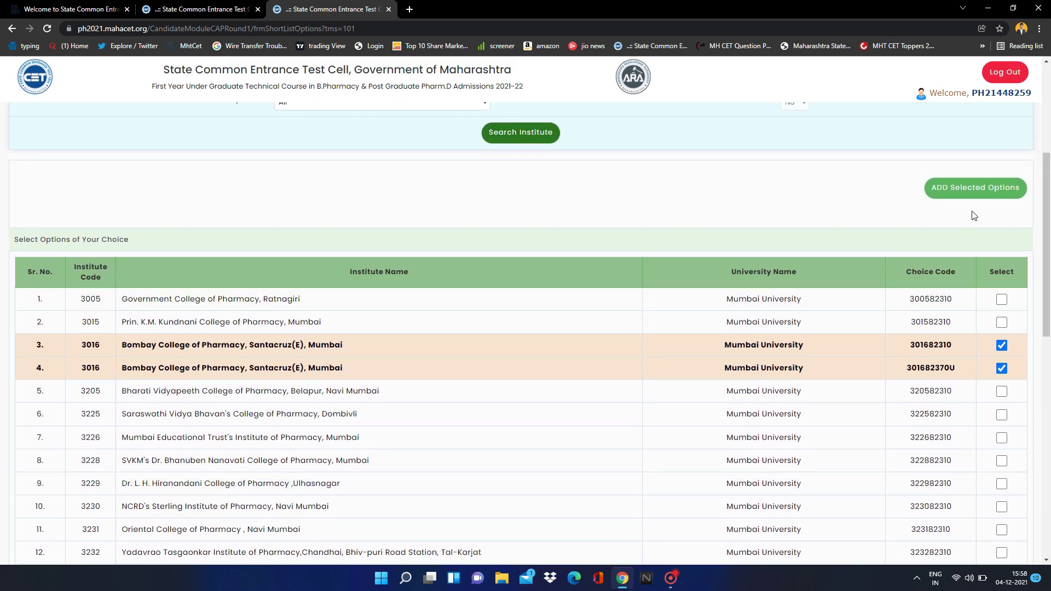
left_click(975, 189)
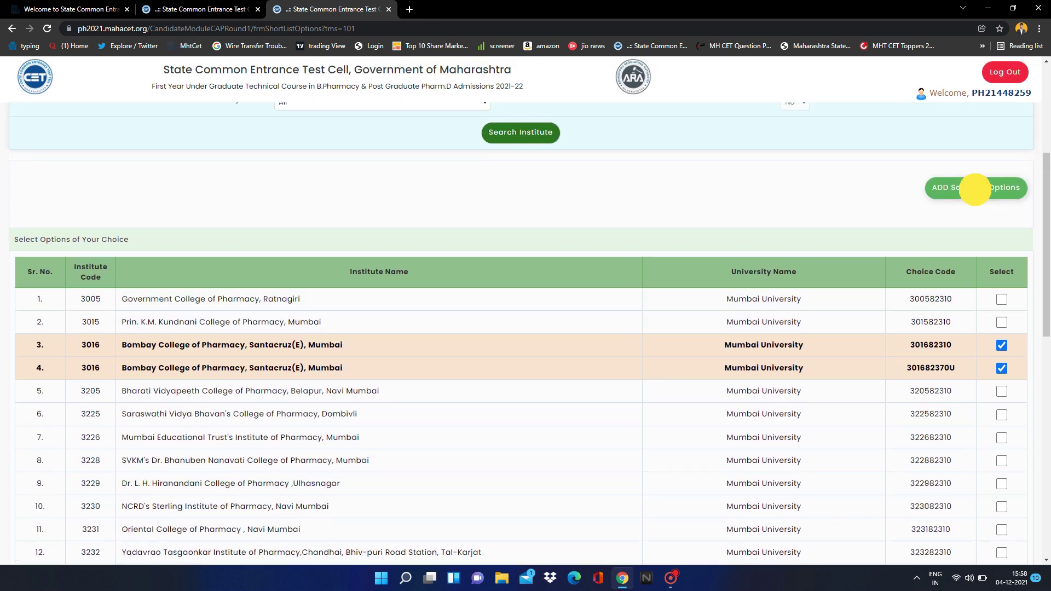
scroll(847, 290, "down", 20)
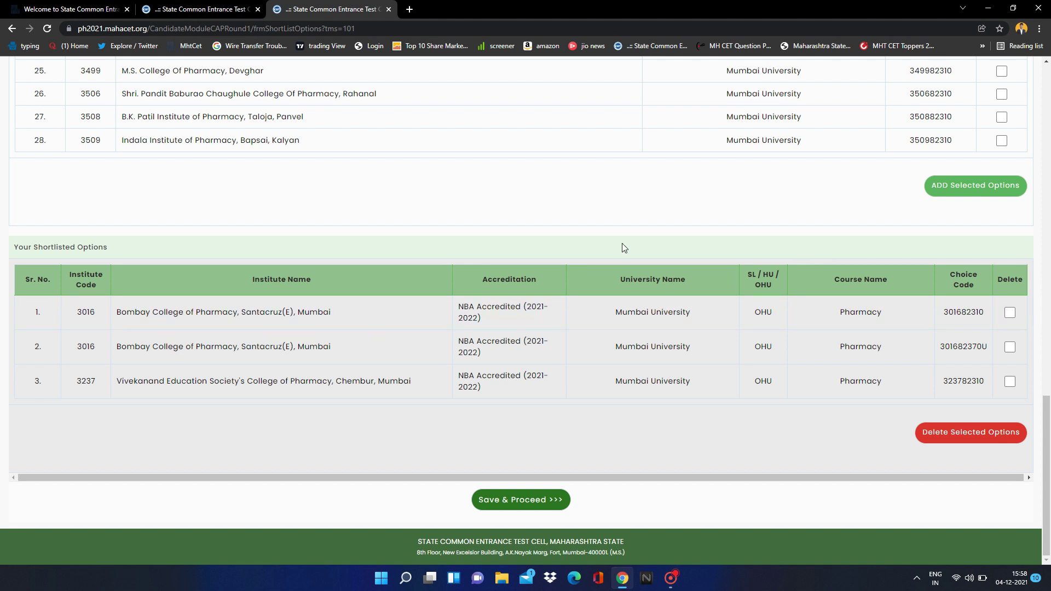
Set the university for the institute search to Rashtrasant Tukadoji Maharaj Nagpur University
scroll(622, 248, "up", 20)
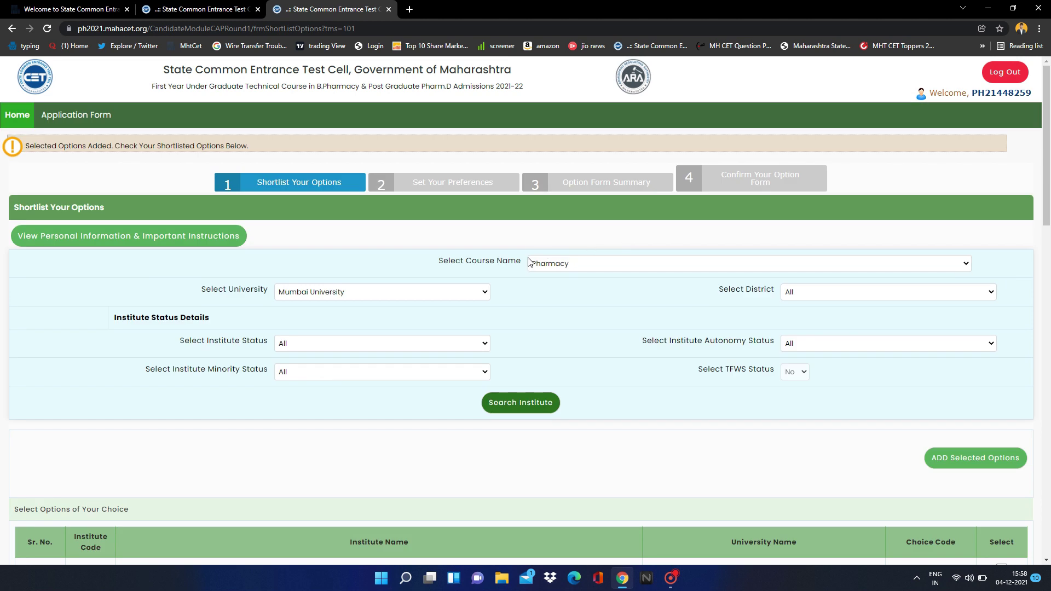
left_click(480, 294)
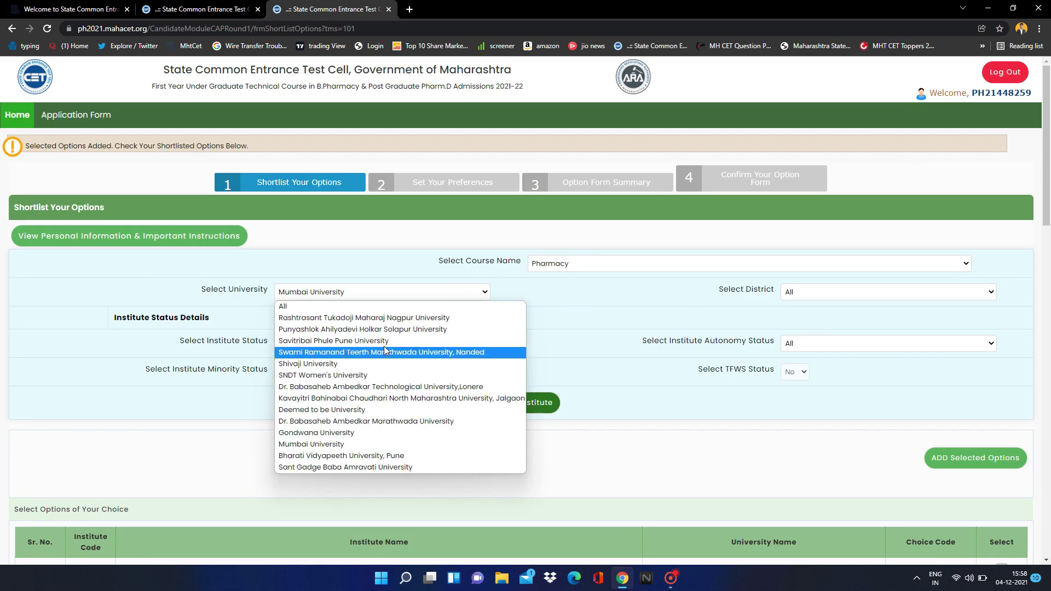
left_click(351, 318)
scroll(351, 324, "down", 1)
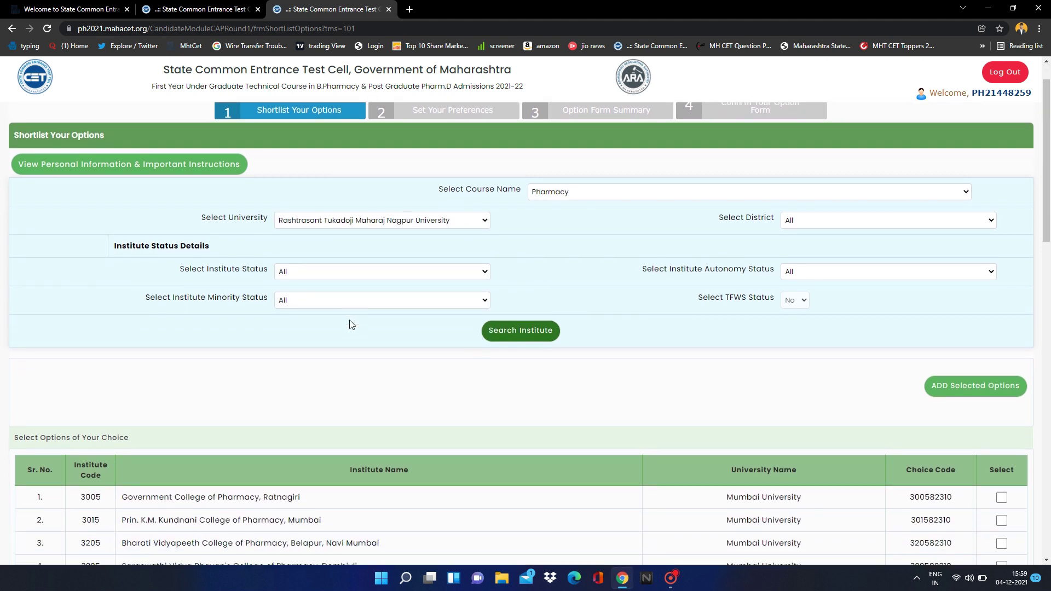
Search the selected university's institutes and mark Department of Pharmacutical Sciences, R. T. M. Nagpur University, Nagpur for selection, choice code 400682310
left_click(513, 315)
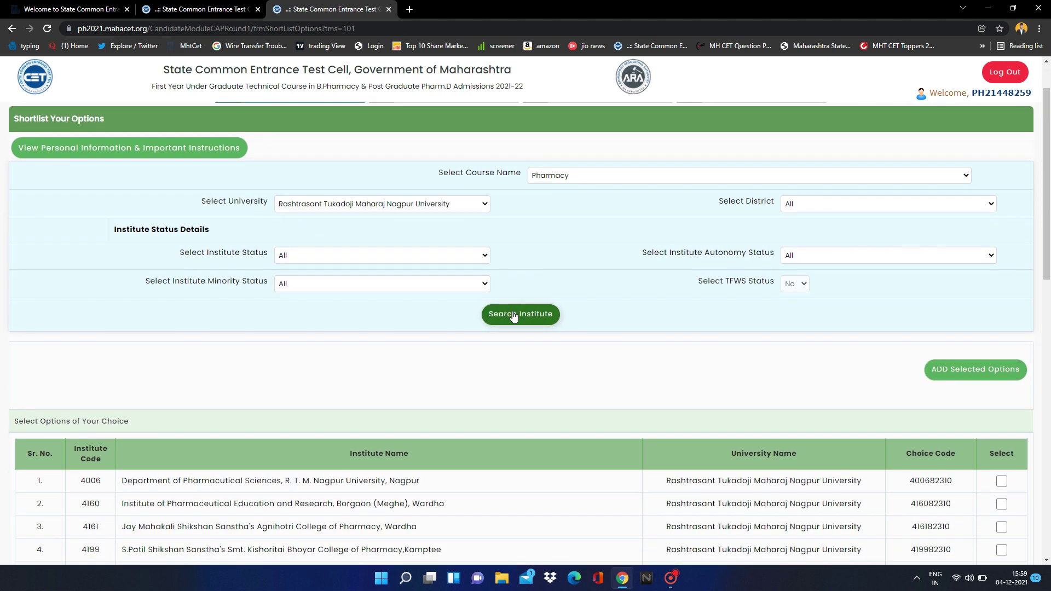
scroll(514, 316, "down", 3)
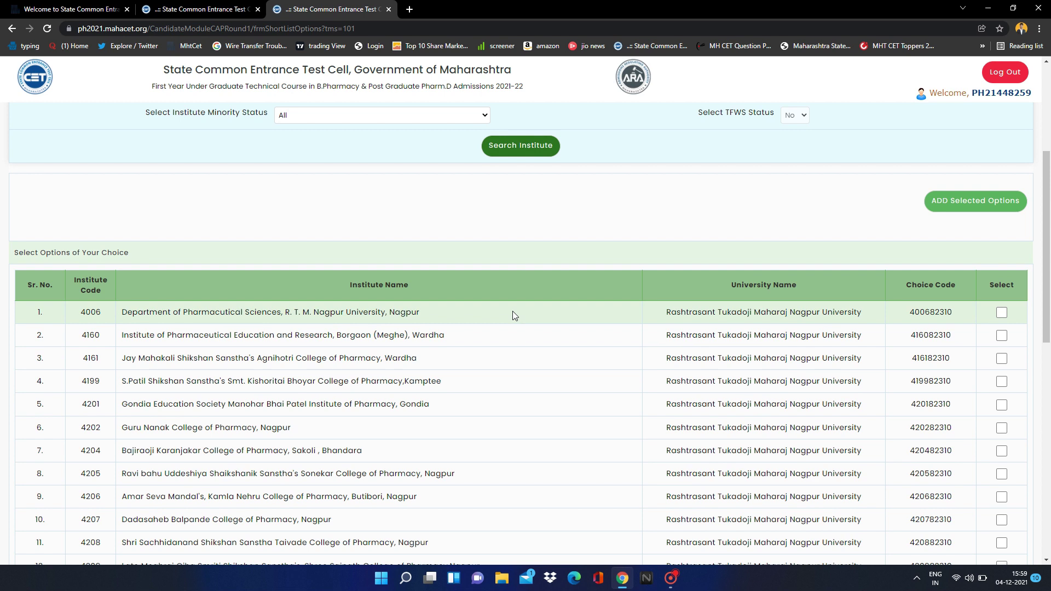
scroll(512, 311, "down", 1)
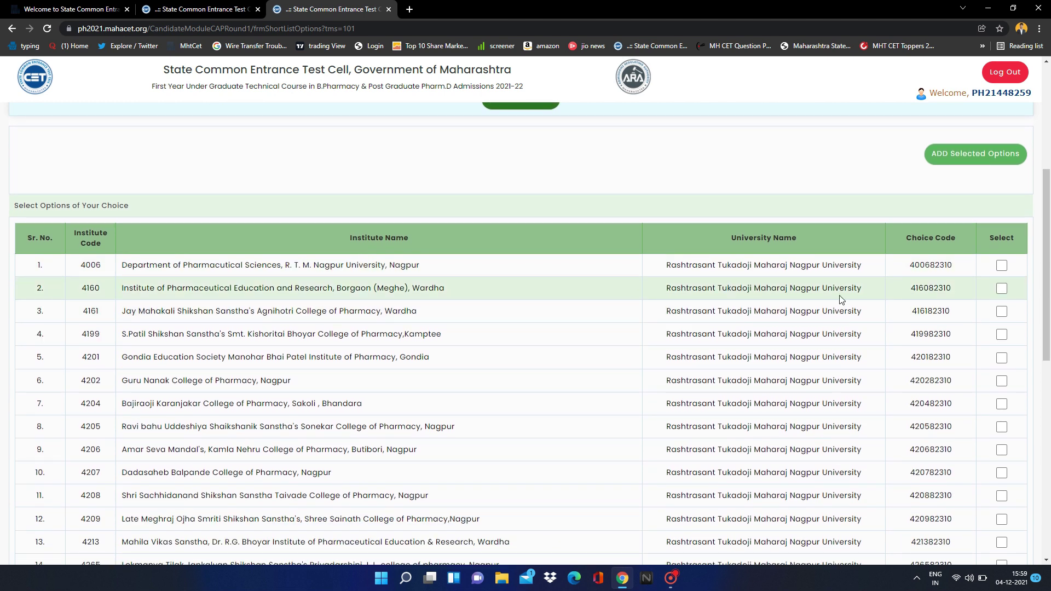
left_click(1001, 266)
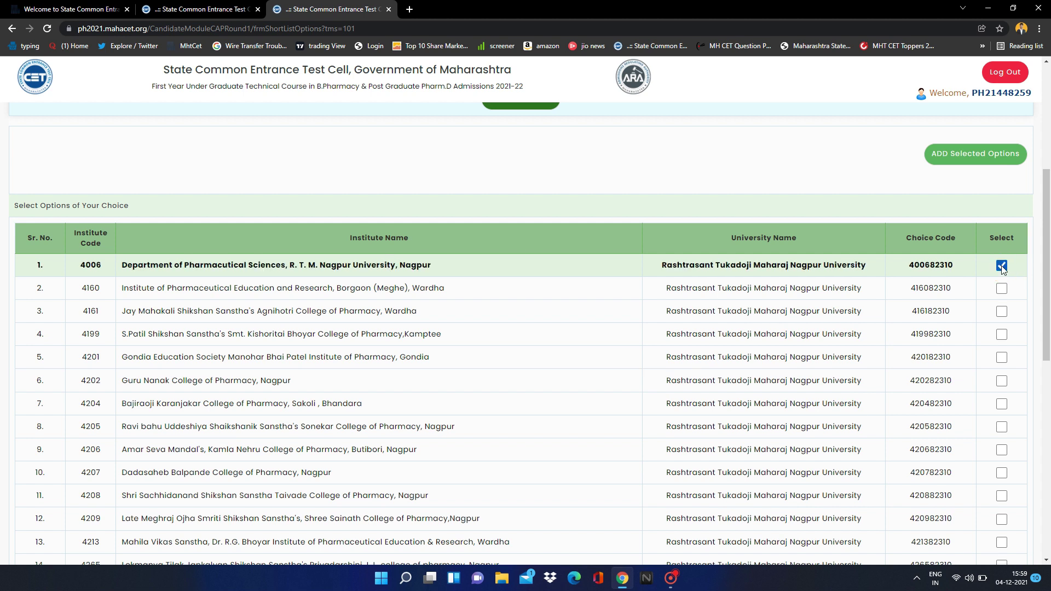
Look over the remaining Nagpur institutes and add the marked one to the shortlisted options
scroll(1001, 268, "down", 1)
scroll(1002, 270, "down", 1)
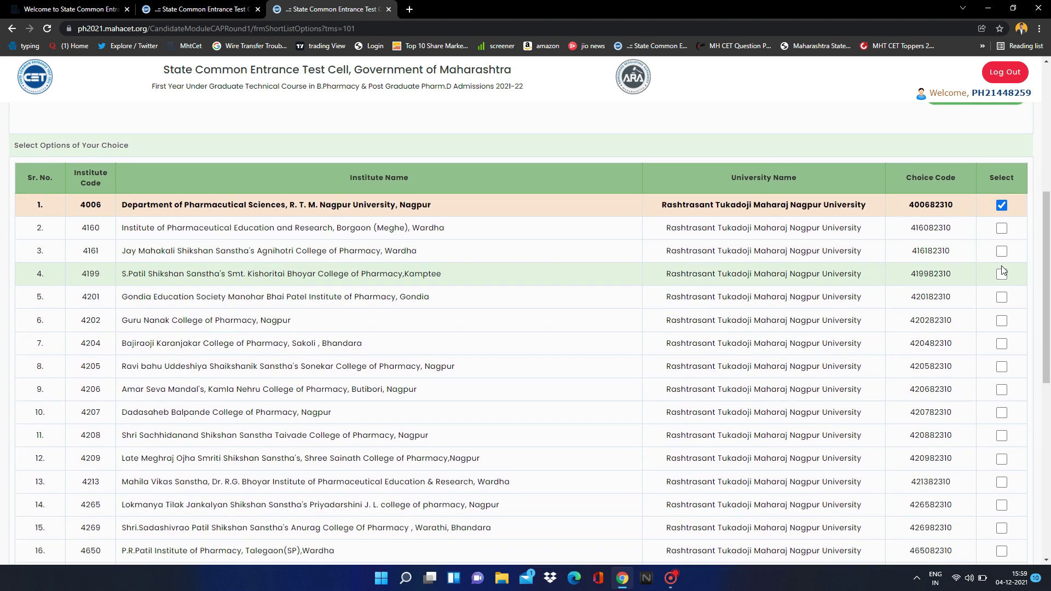
scroll(1002, 267, "down", 1)
scroll(1008, 236, "up", 2)
scroll(1007, 232, "up", 1)
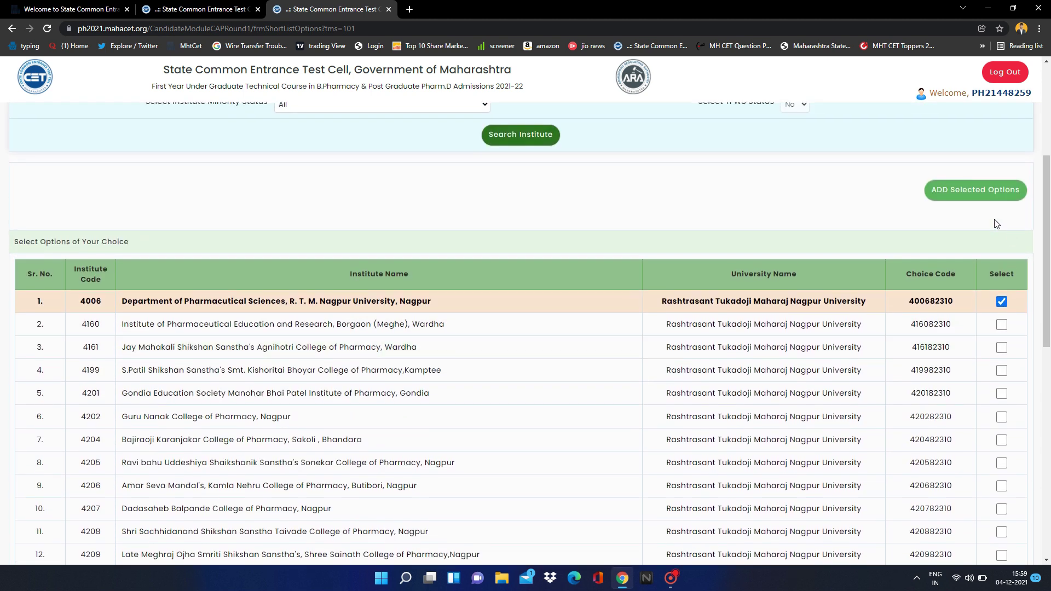
left_click(980, 193)
scroll(764, 319, "down", 15)
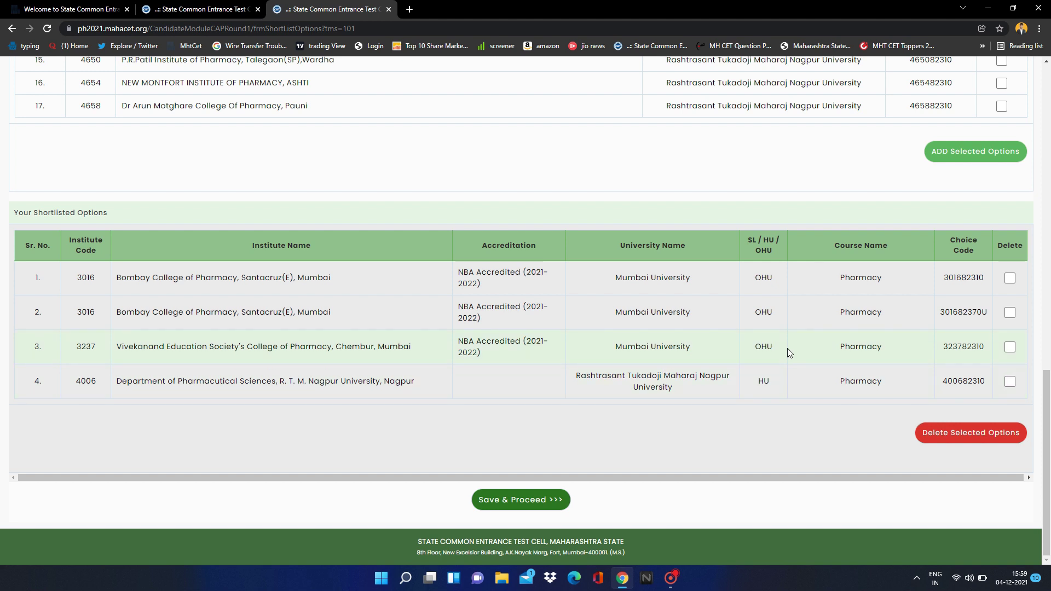
Delete Vivekanand Education Society's College of Pharmacy, choice code 323782310, from the shortlist, and save the shortlist to proceed to the preferences
left_click(1010, 347)
left_click(964, 433)
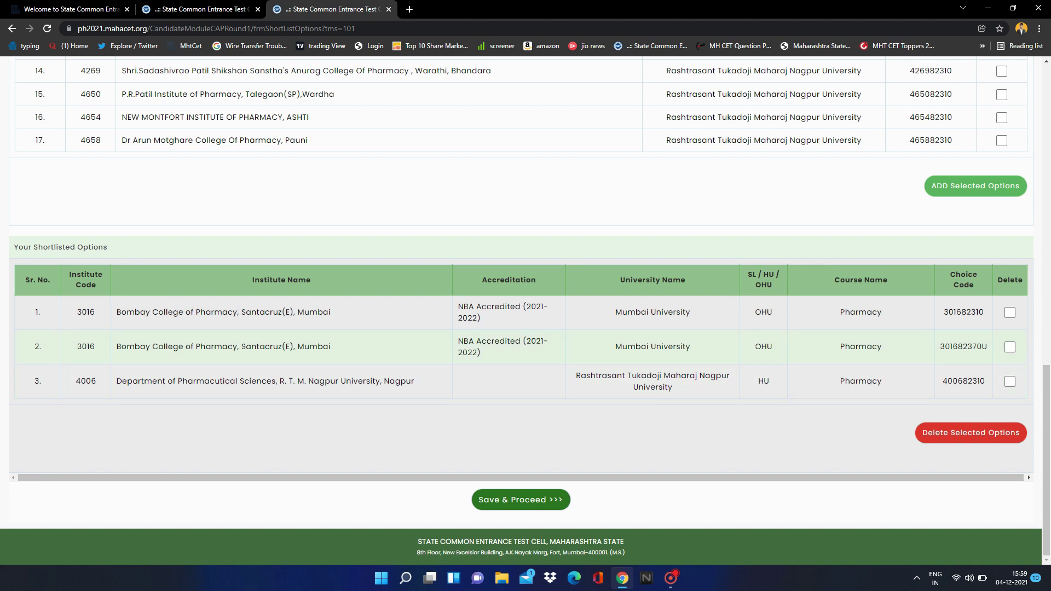
scroll(731, 334, "up", 15)
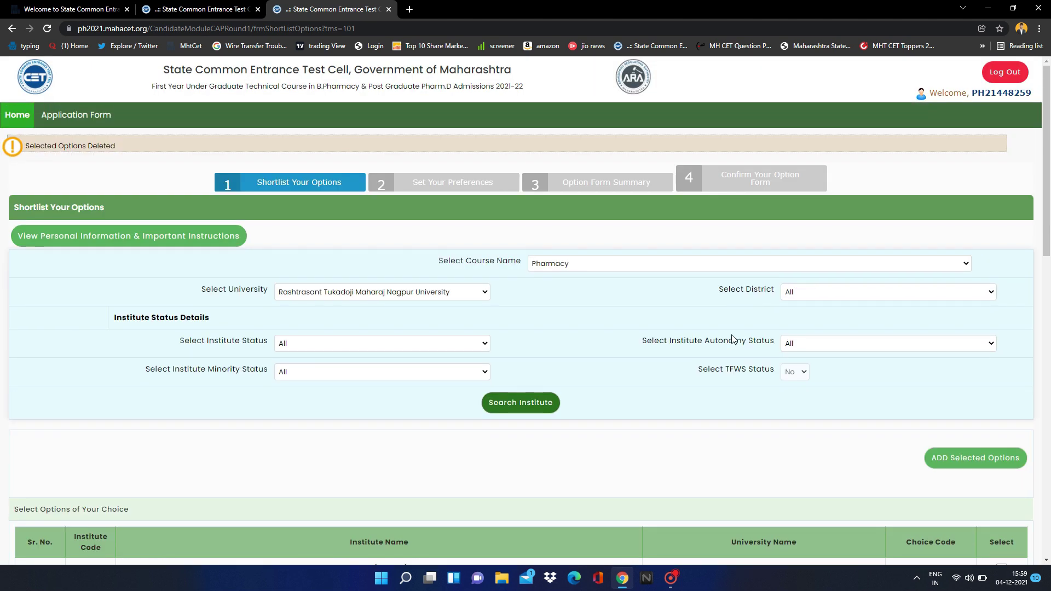
scroll(731, 338, "down", 1)
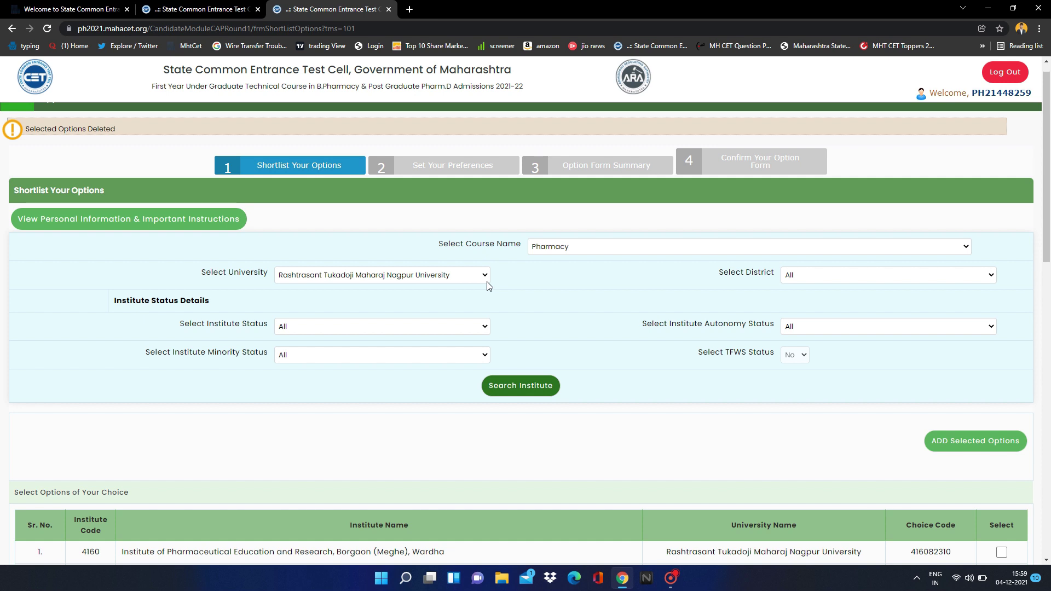
scroll(489, 286, "down", 8)
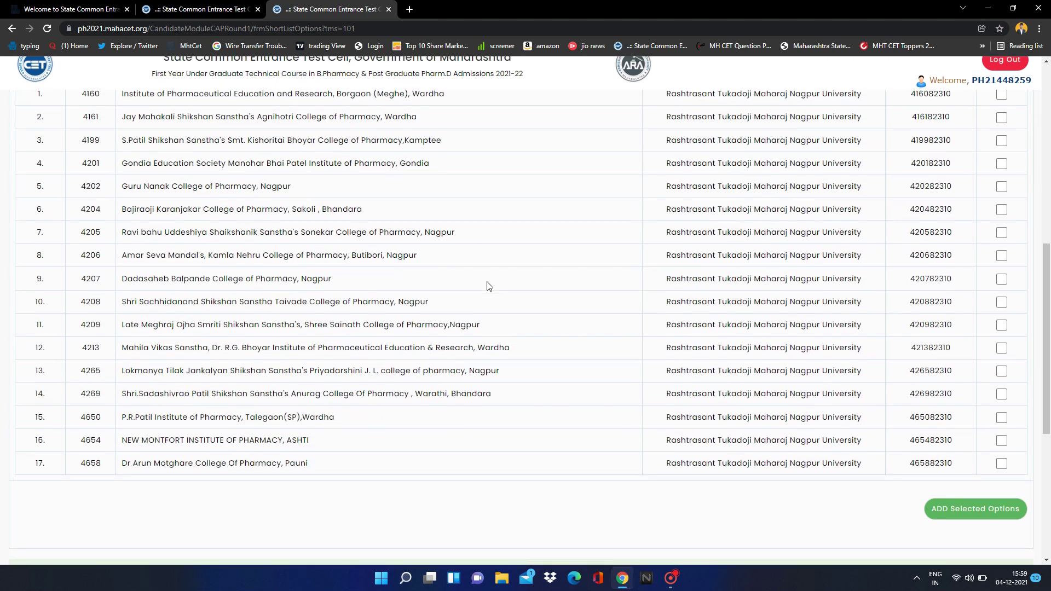
scroll(488, 286, "down", 6)
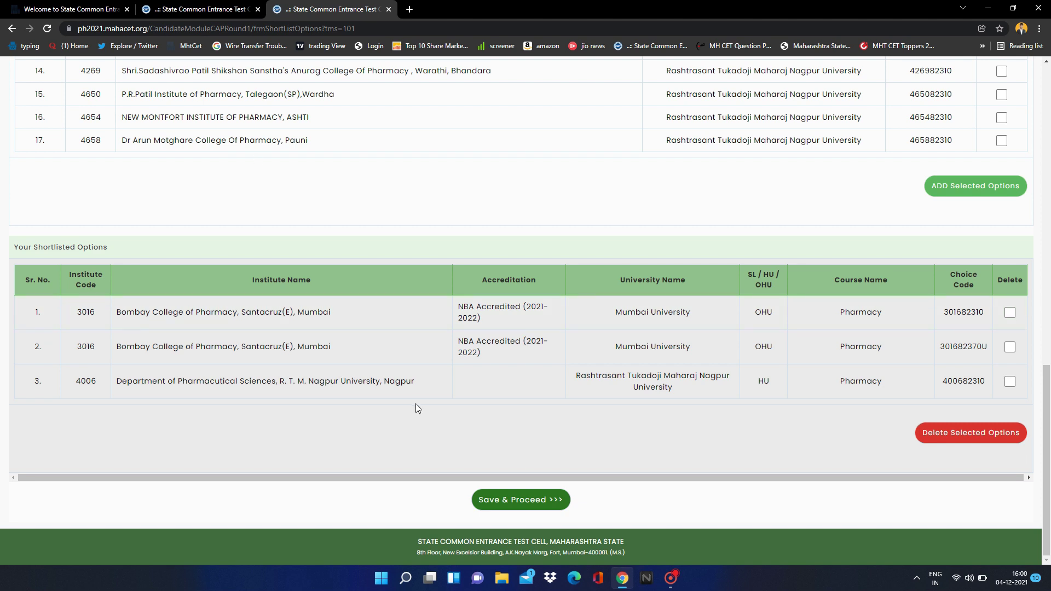
left_click(501, 496)
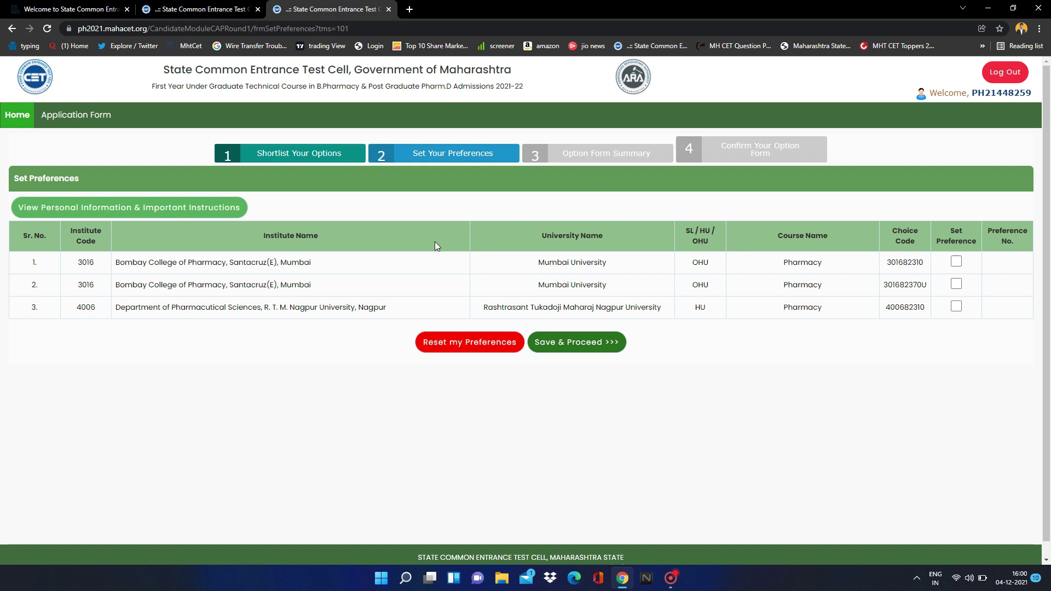
Reopen the shortlisting stage to recheck the shortlisted options, and proceed back to setting the preferences
left_click(316, 157)
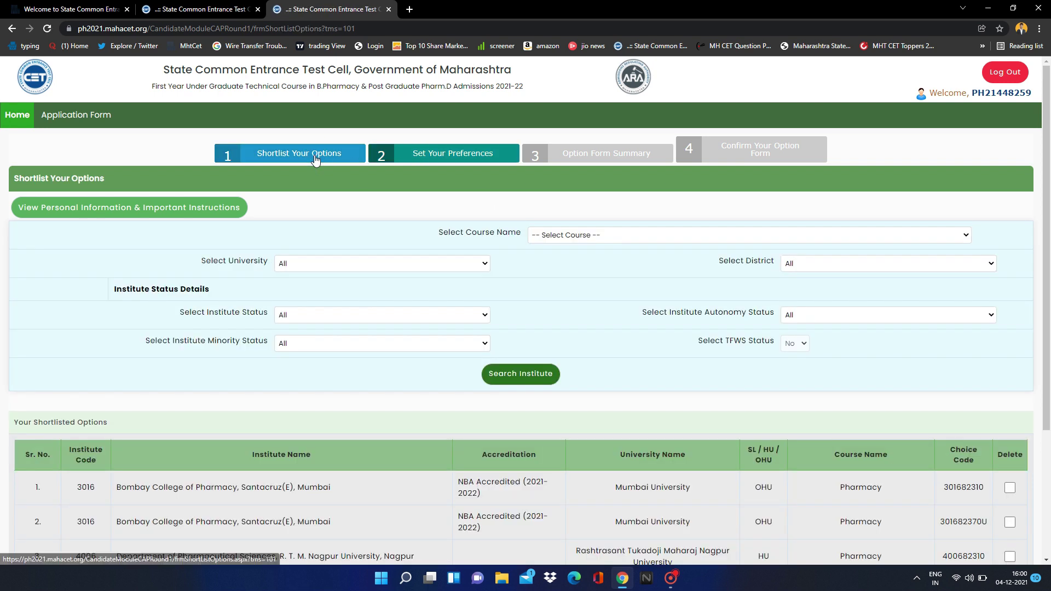
scroll(317, 270, "down", 3)
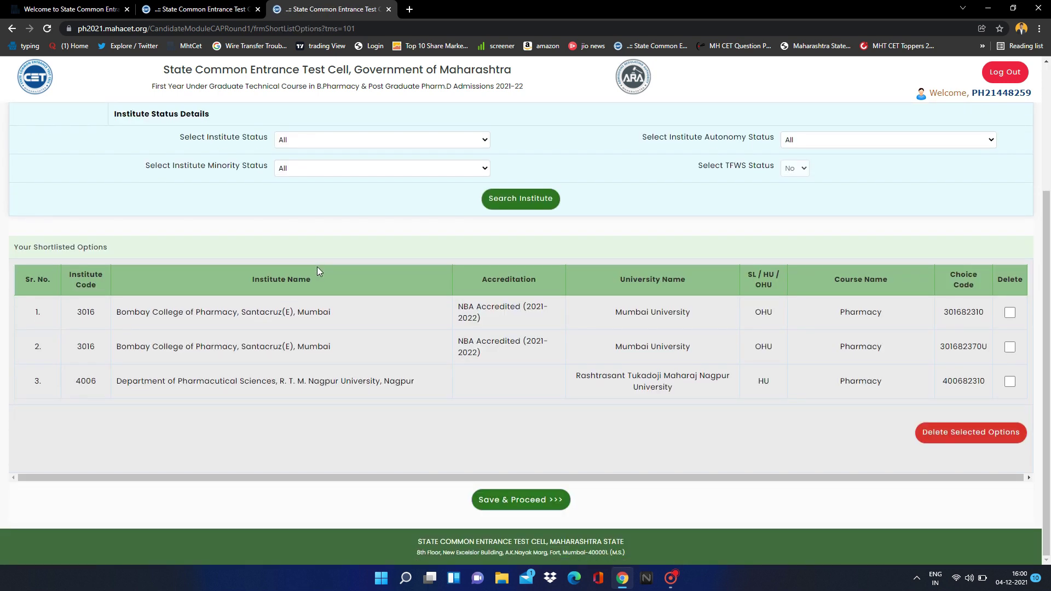
left_click(499, 502)
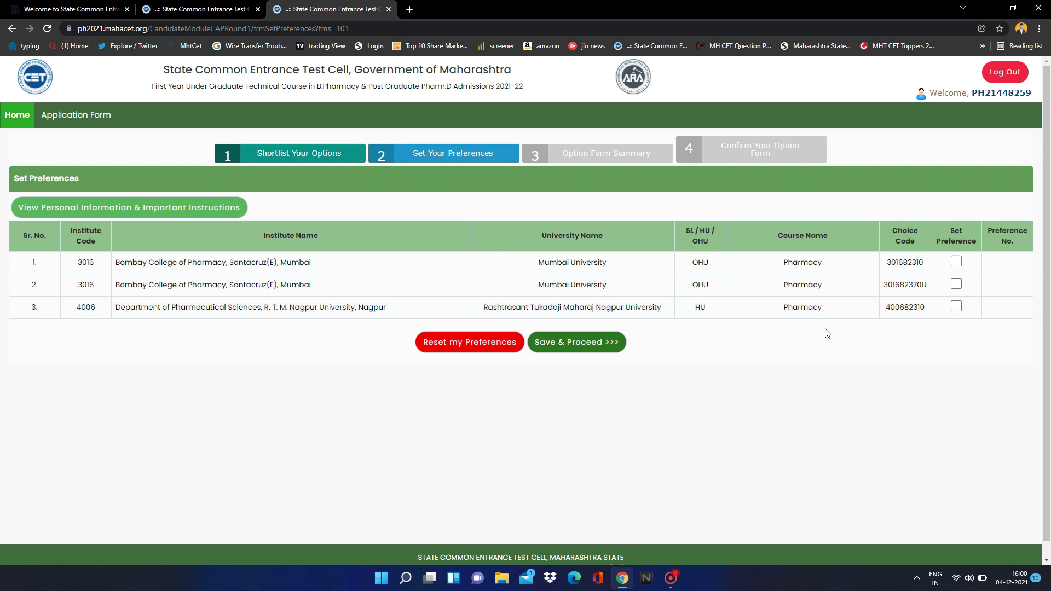
Assign preference 1 to choice code 301682310, preference 2 to 400682310 and preference 3 to 301682370U
scroll(967, 299, "up", 2, "ctrl")
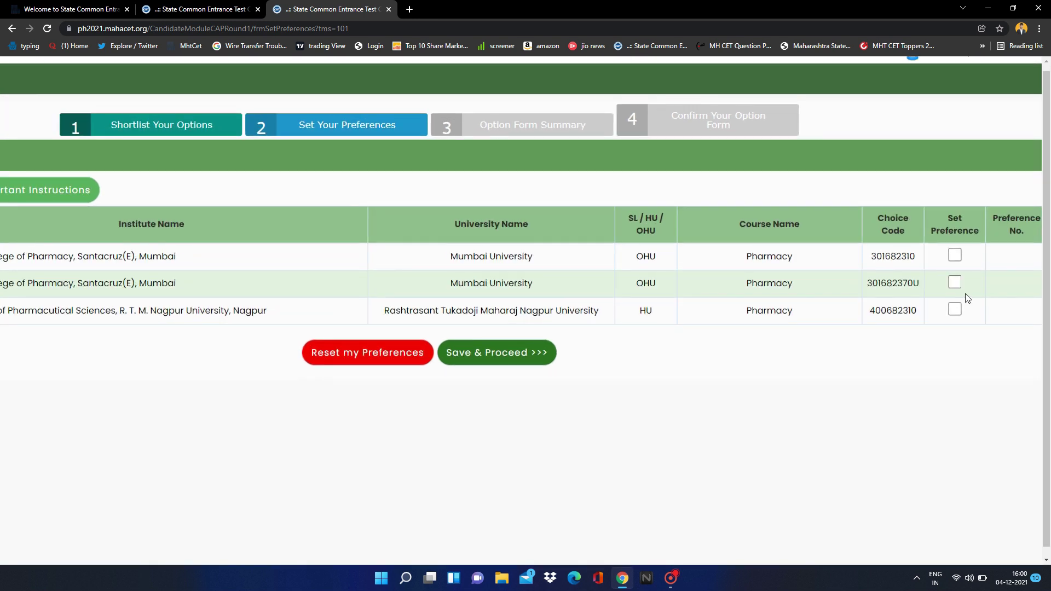
scroll(968, 298, "down", 2, "ctrl")
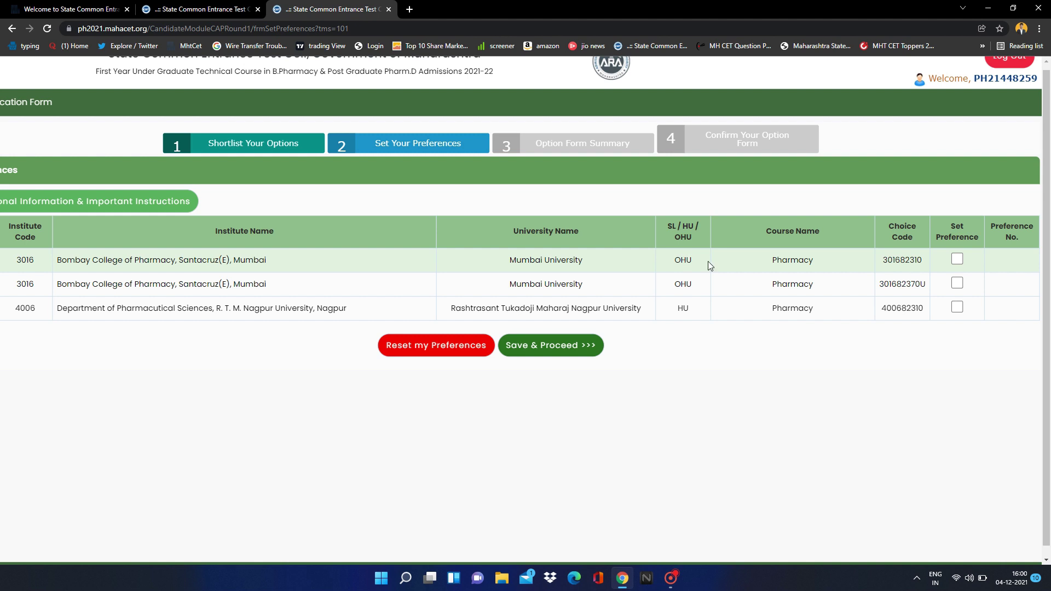
left_click(957, 259)
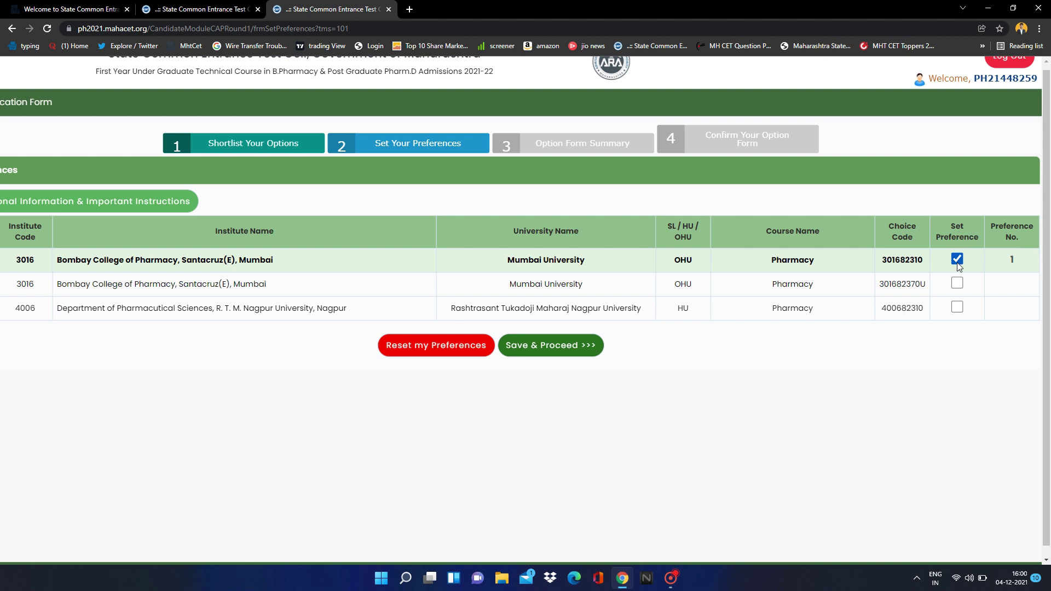
left_click(959, 310)
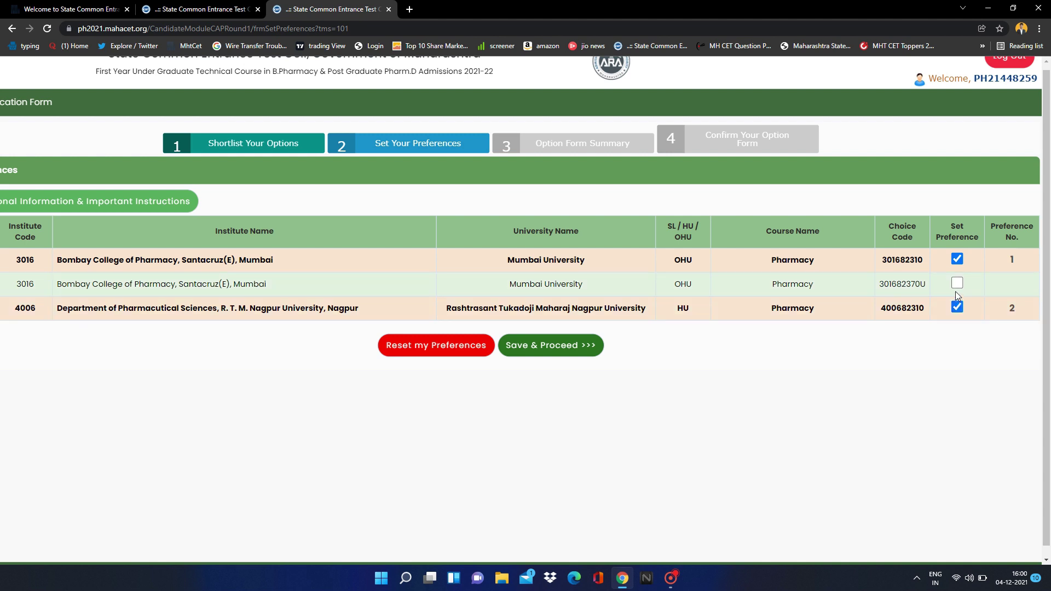
left_click(957, 284)
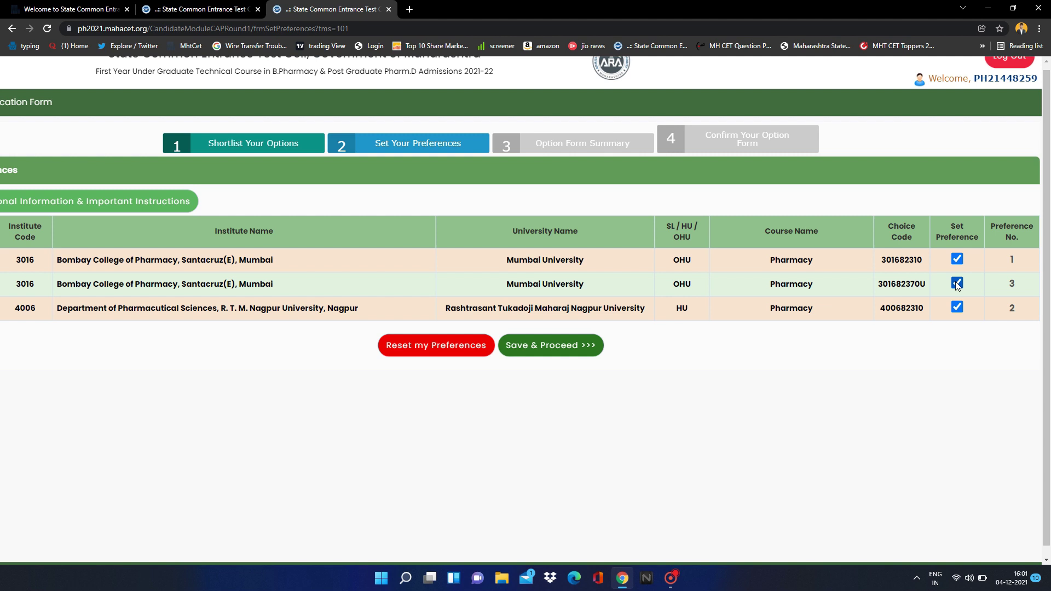
scroll(957, 285, "down", 2)
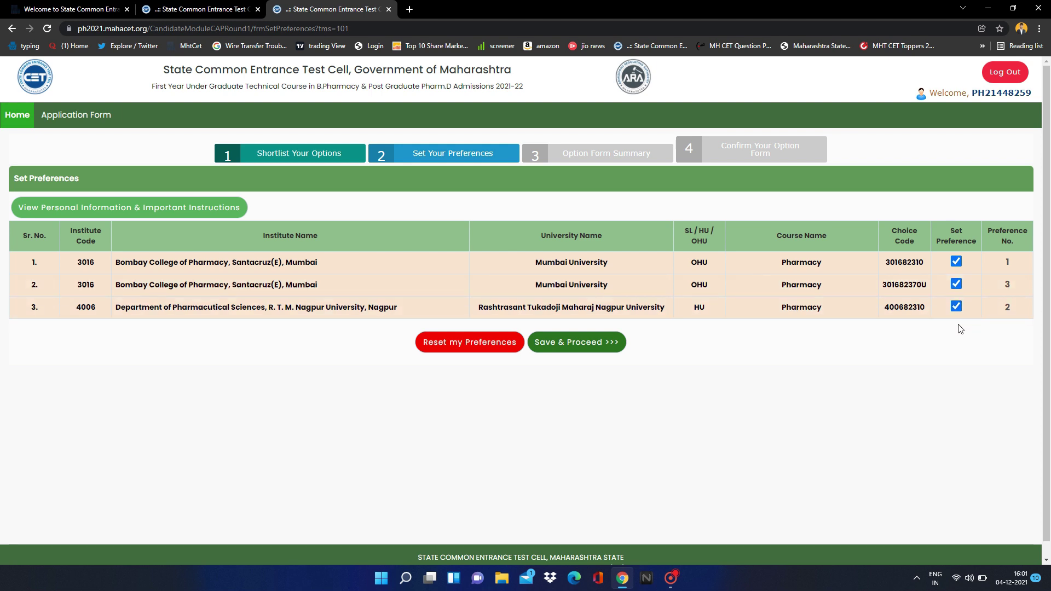
scroll(973, 308, "up", 2)
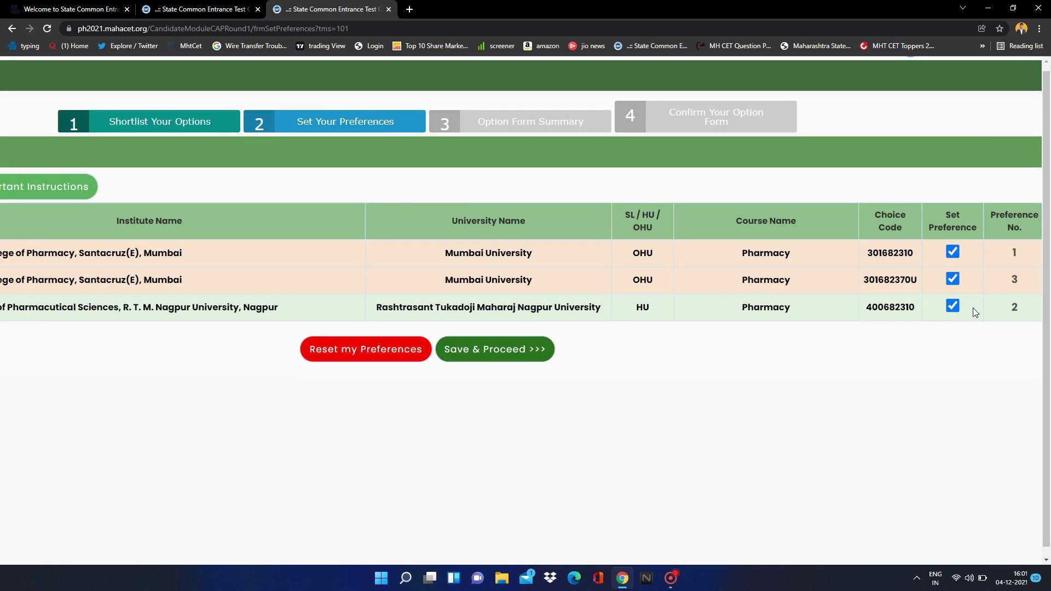
scroll(973, 308, "down", 2)
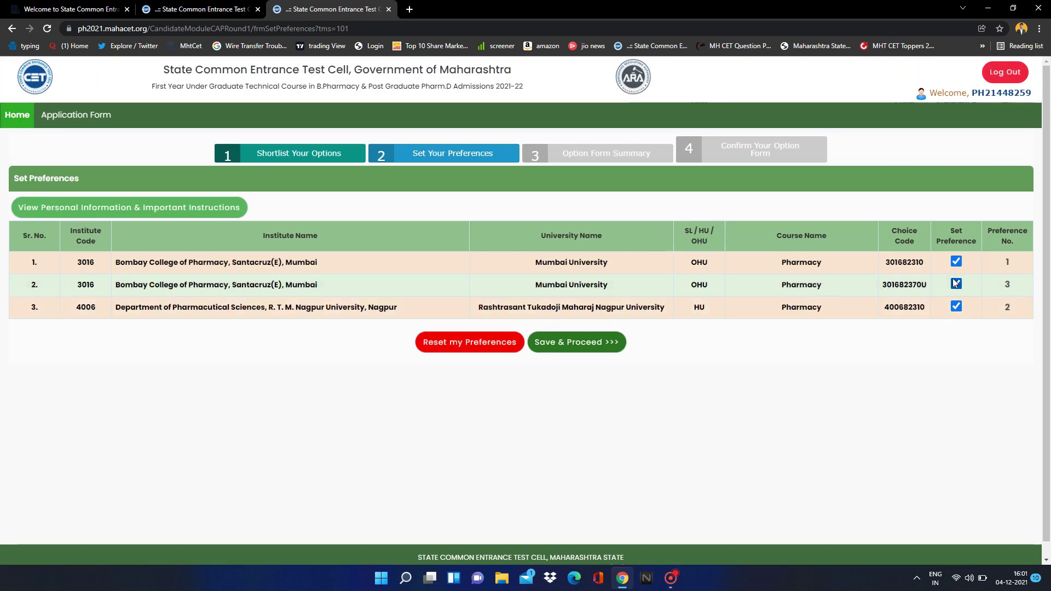
Reassign preference 2 to choice code 301682370U and preference 3 to 400682310, and save the preferences to proceed to the summary
left_click(955, 286)
left_click(955, 302)
left_click(956, 284)
left_click(956, 306)
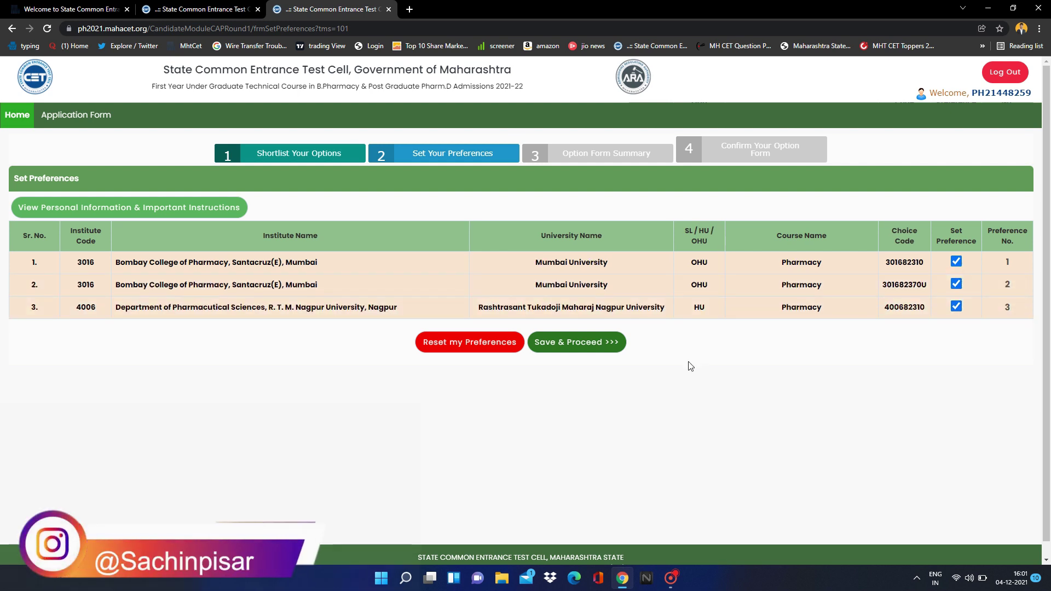
left_click(609, 346)
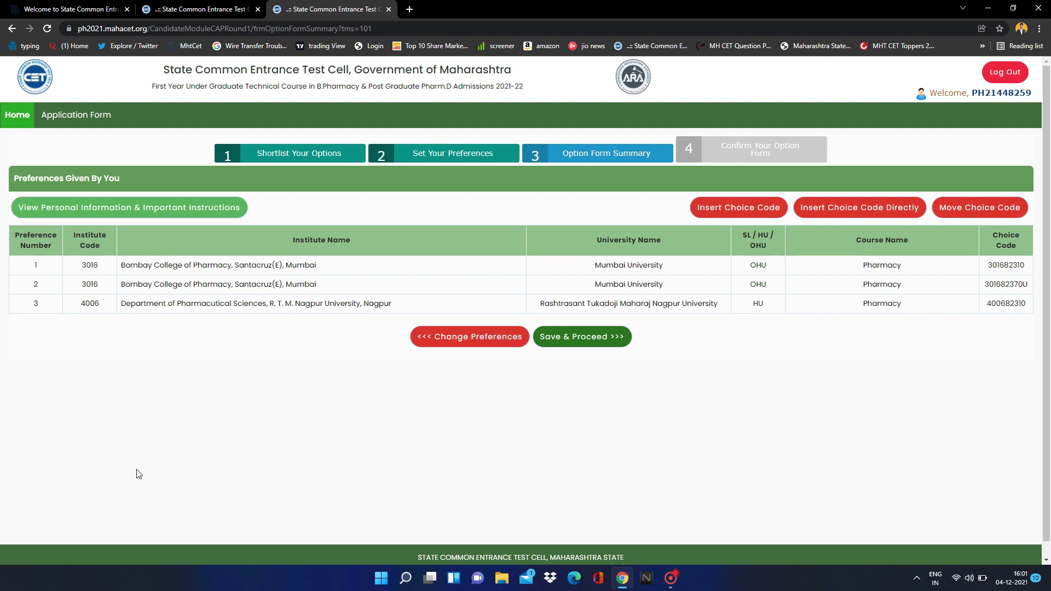
Check the preference order in the option form summary, and save it to proceed to the confirmation stage
double_click(36, 264)
left_click_drag(31, 283, 38, 316)
left_click(73, 346)
left_click(582, 345)
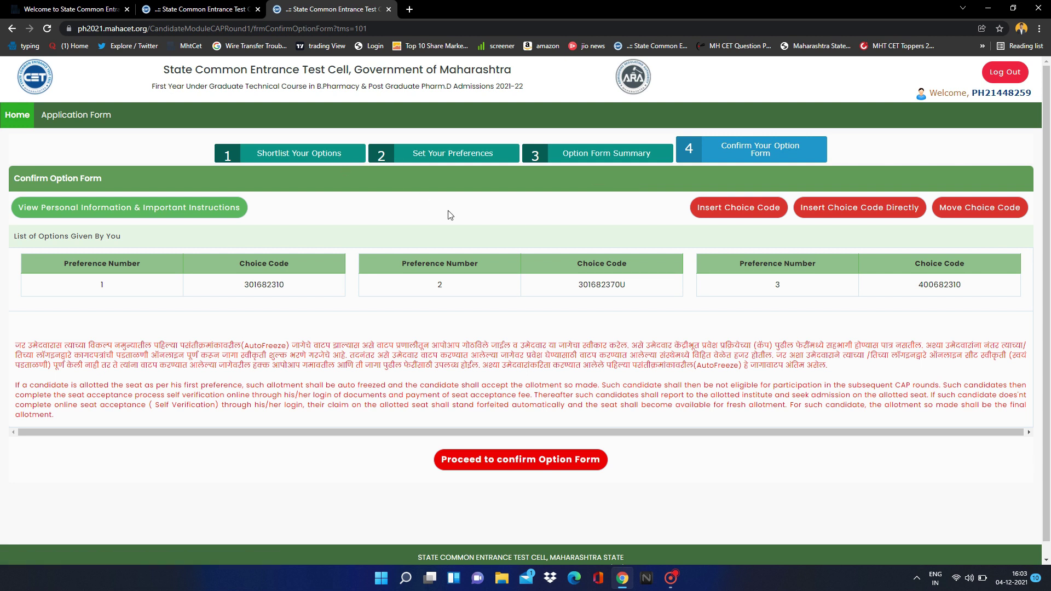
Review the preference numbers and choice codes for confirmation, recheck the option form summary, and return to the confirmation stage
scroll(198, 254, "up", 2)
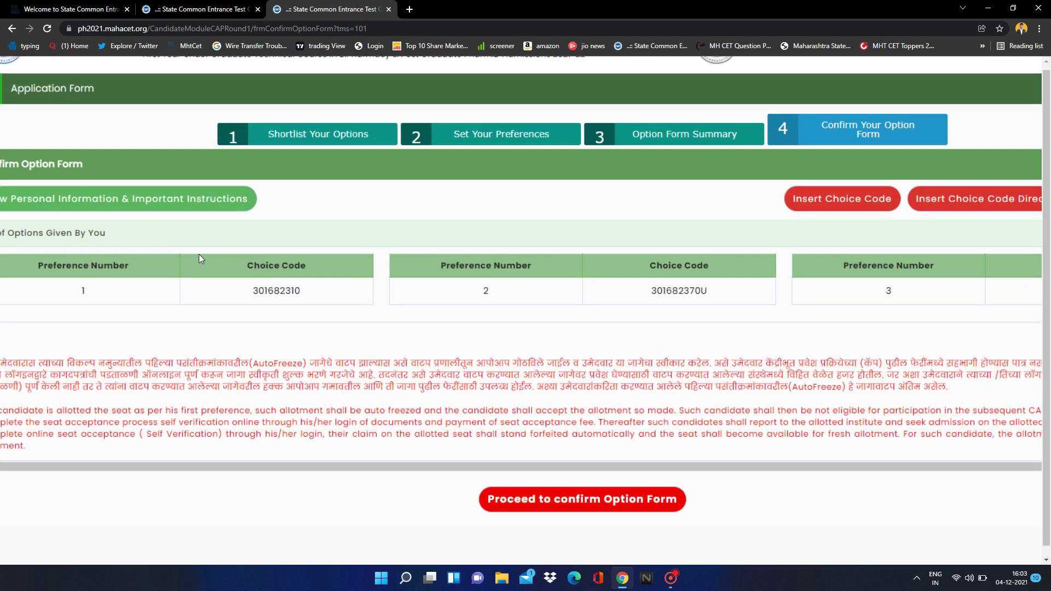
scroll(199, 254, "up", 2)
scroll(198, 254, "down", 4)
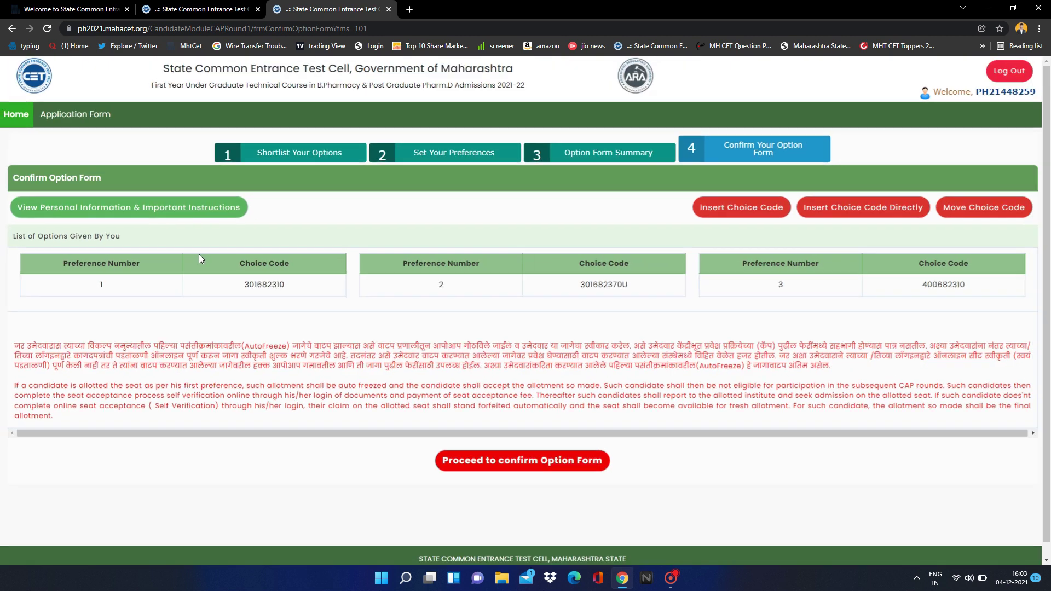
left_click(591, 154)
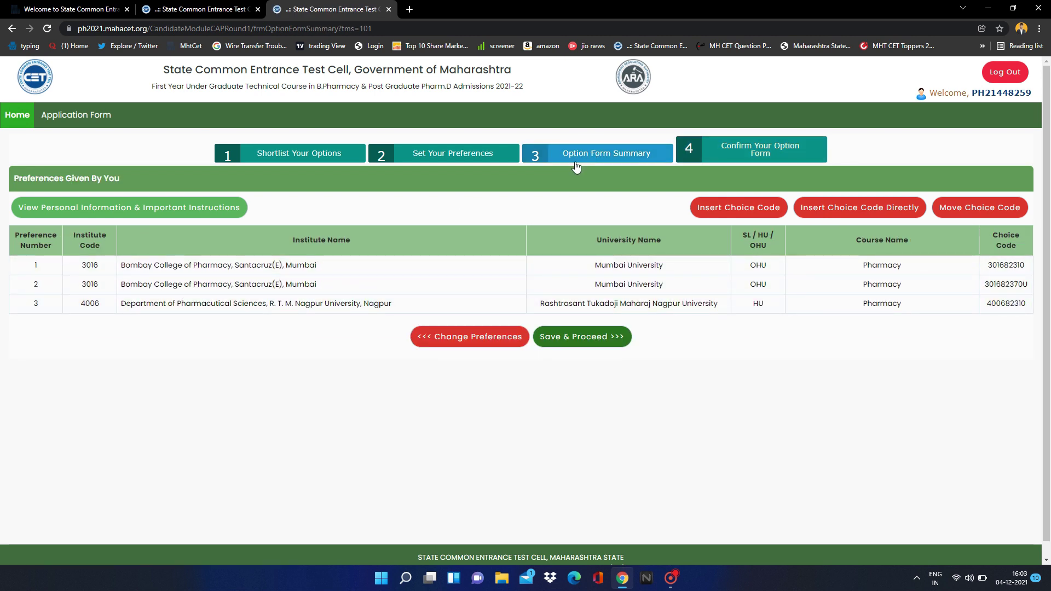
left_click(714, 145)
left_click(714, 147)
left_click(589, 339)
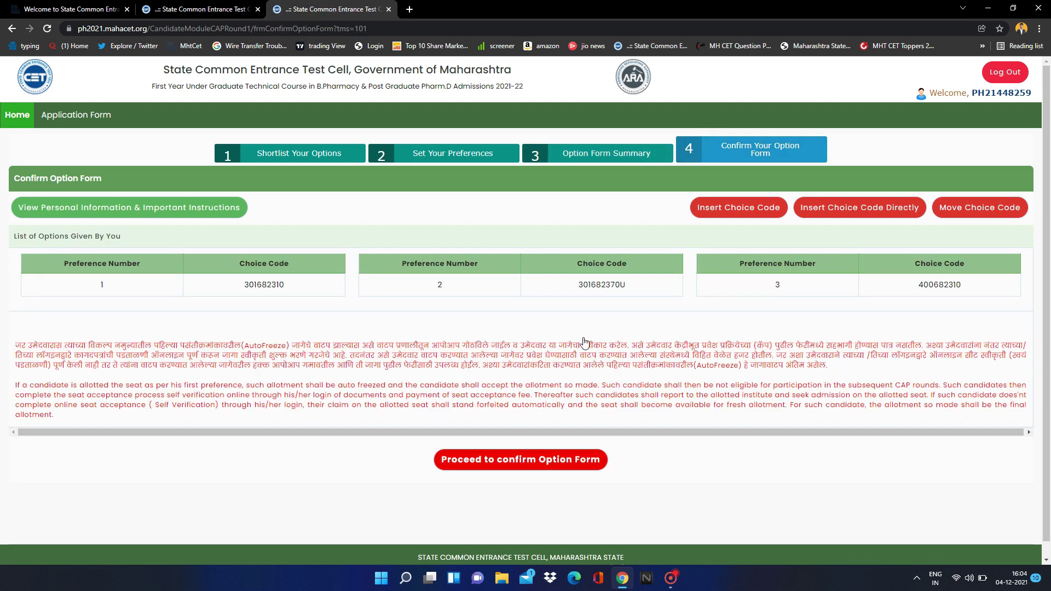